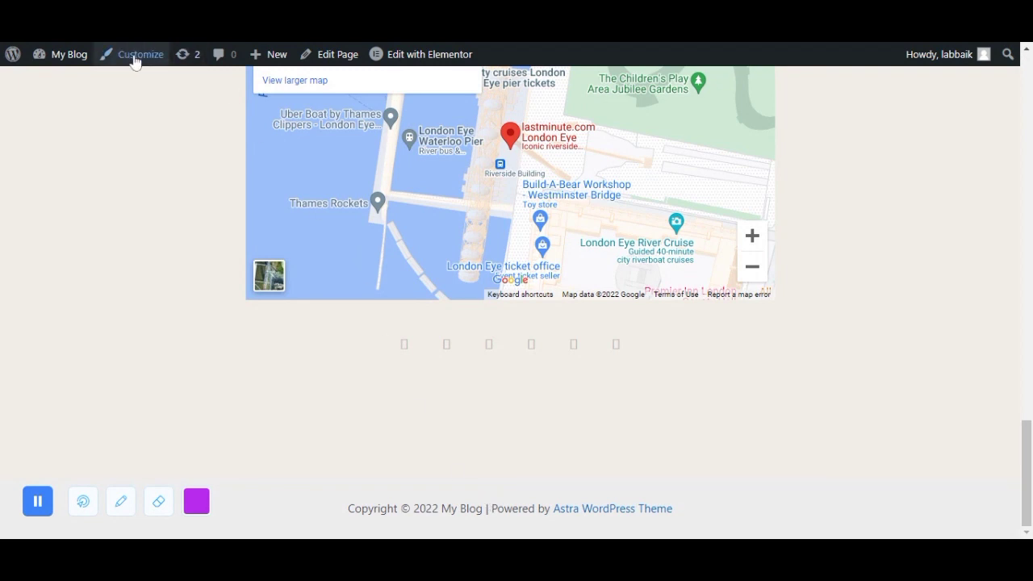
Open the theme customizer's Footer Builder, remove the Copyright element from the footer's bottom row and publish the change.
left_click(135, 59)
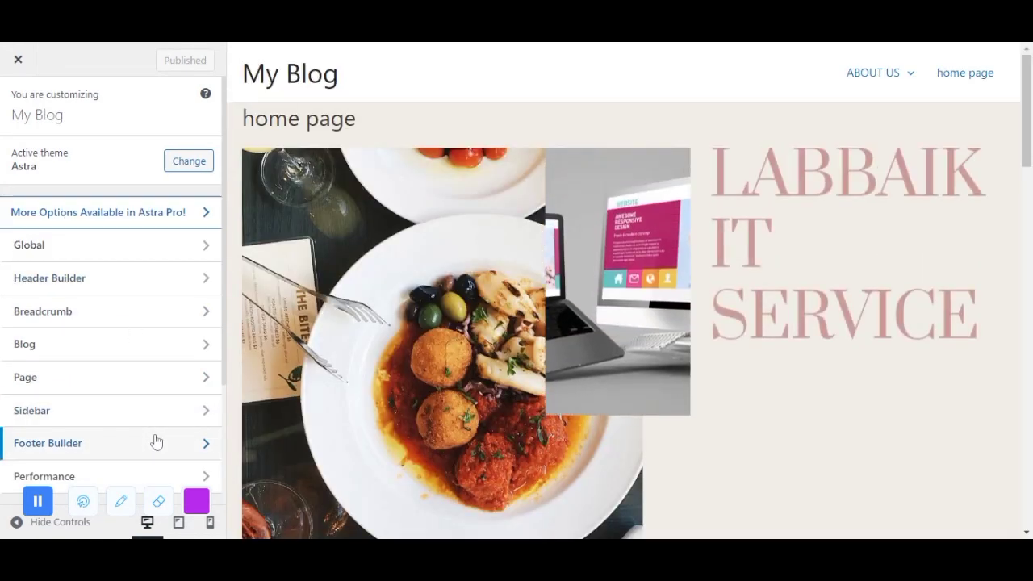
left_click(156, 441)
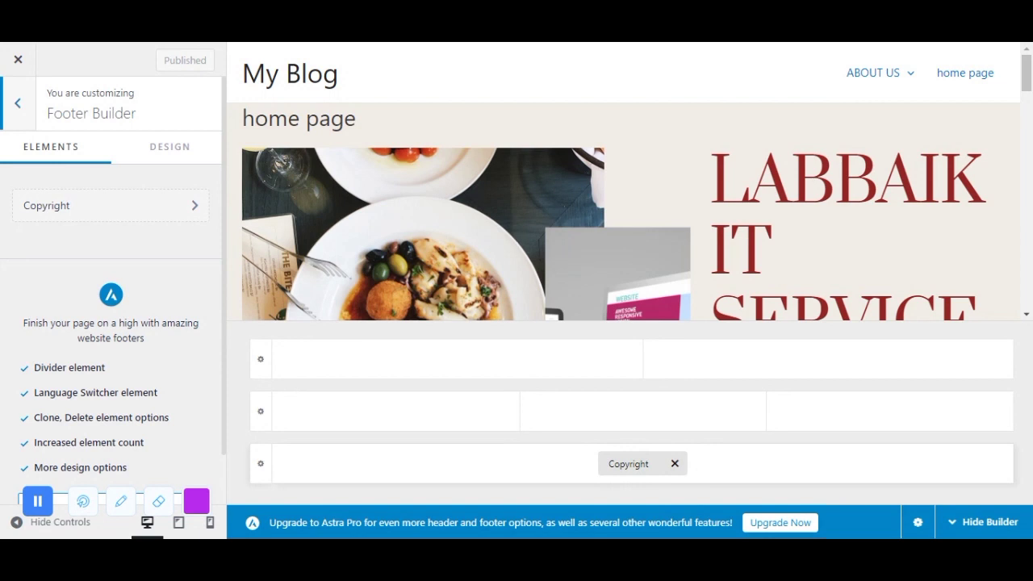
left_click(674, 465)
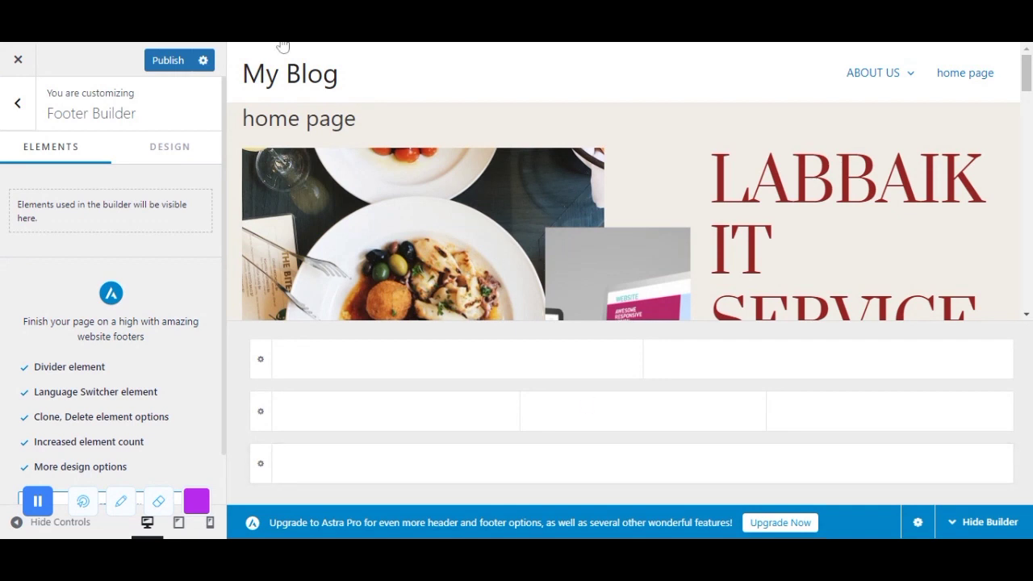
left_click(168, 68)
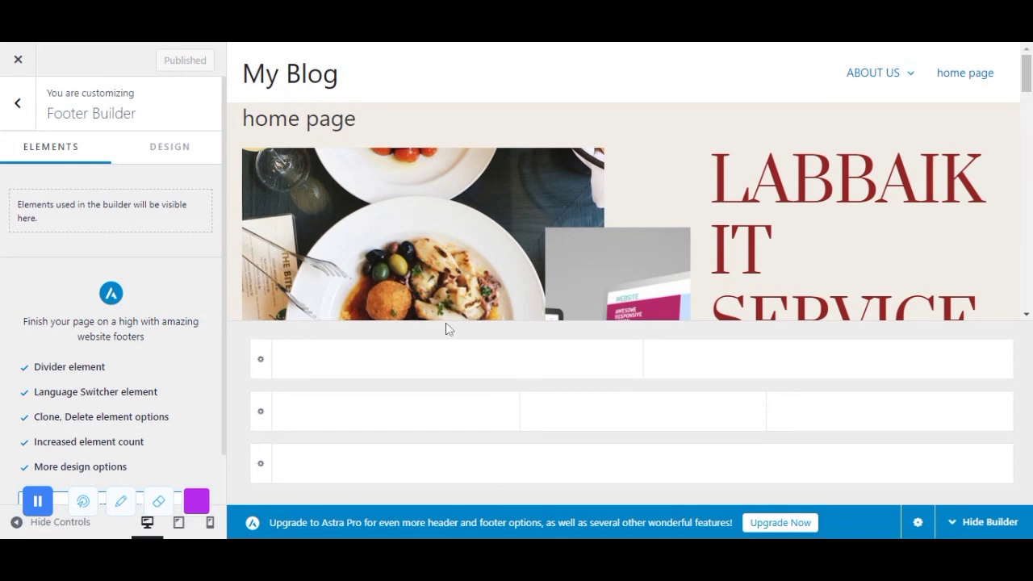
Leave the customizer and check the bottom of the published home page for the footer.
left_click(18, 106)
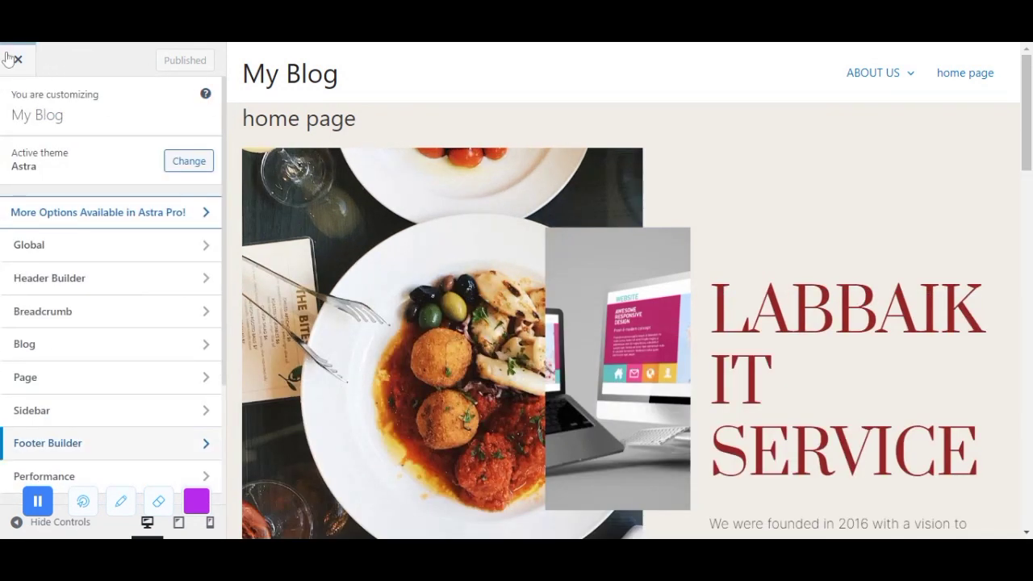
left_click_drag(1024, 101, 1024, 458)
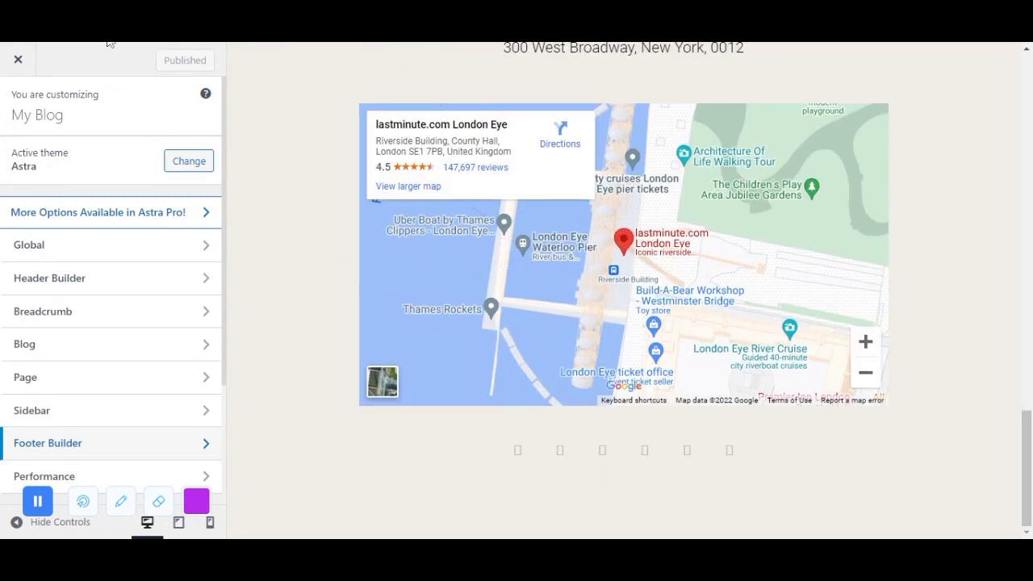
left_click(18, 62)
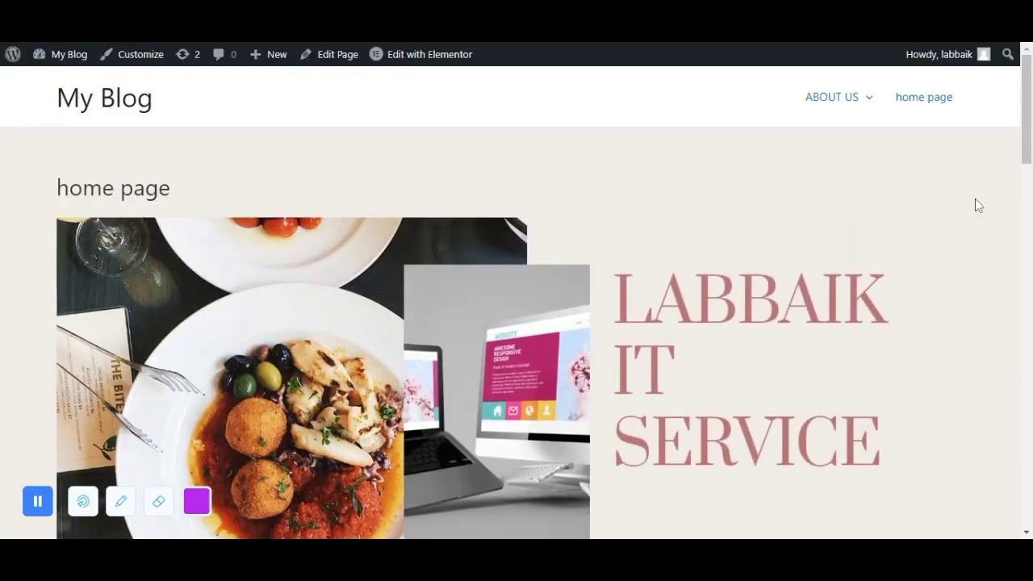
scroll(885, 195, "down", 15)
scroll(510, 323, "down", 3)
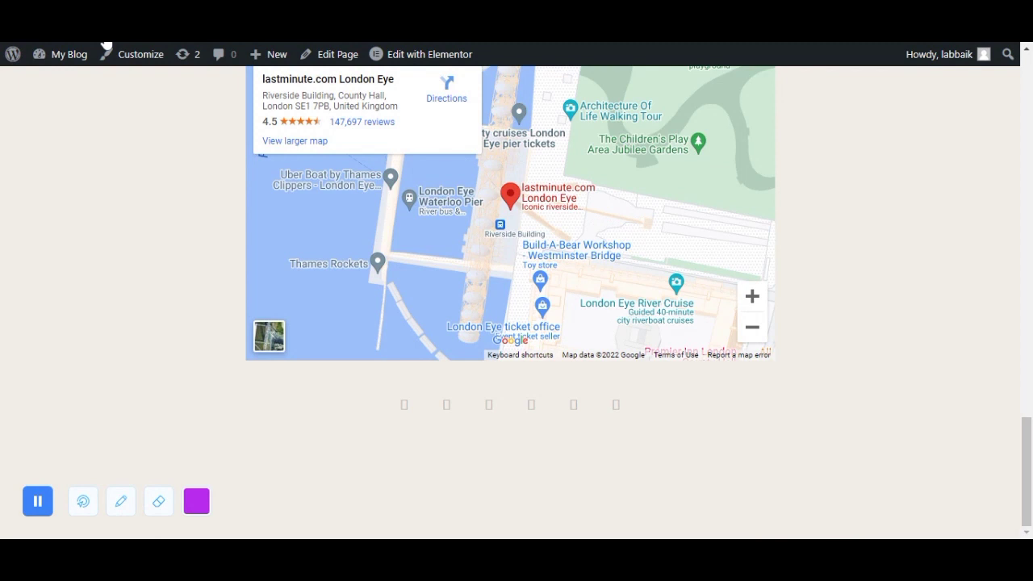
key("F5")
Reopen the Footer Builder in the customizer and add the Copyright element to the footer's bottom row.
left_click(129, 56)
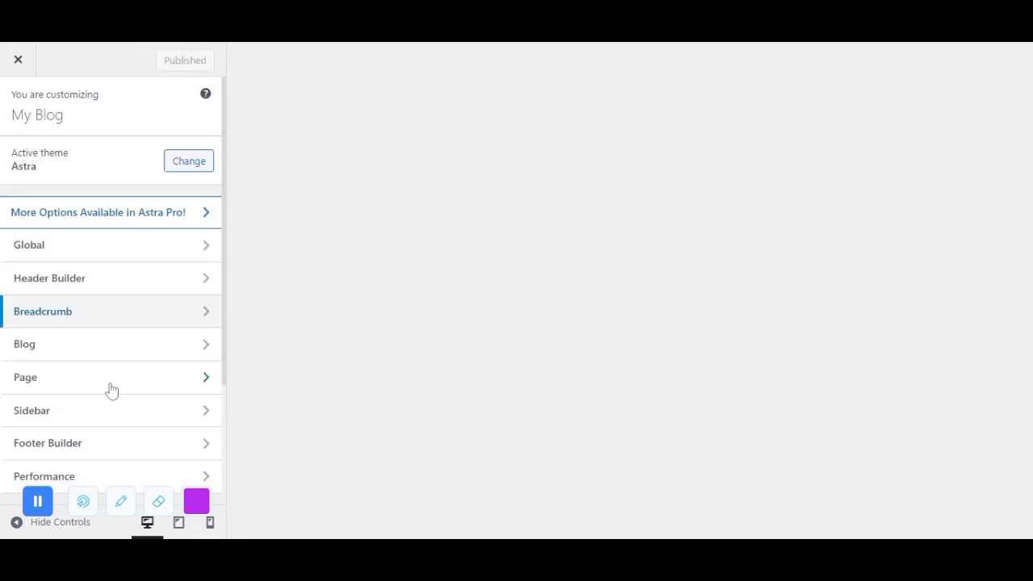
left_click(112, 444)
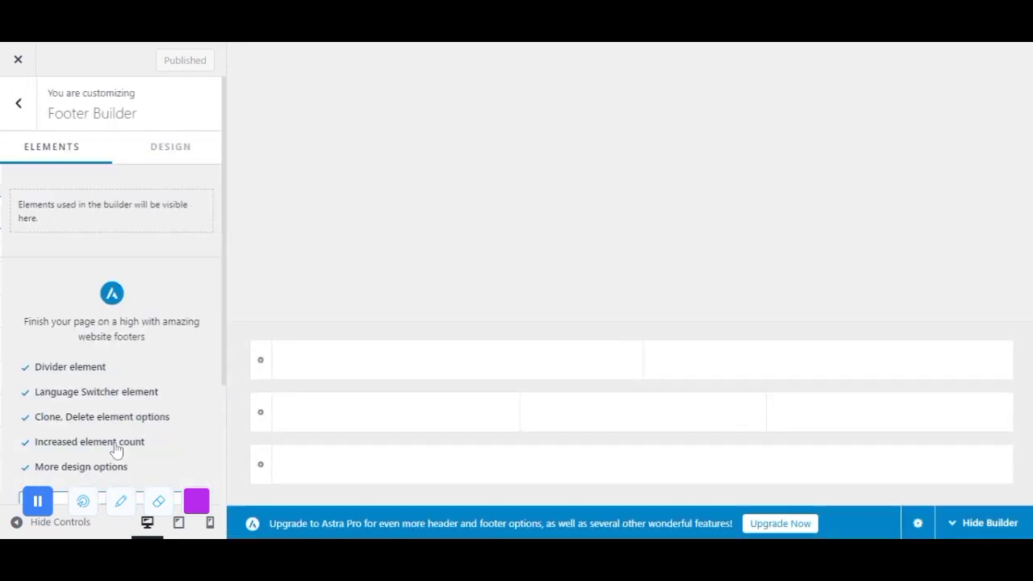
left_click(643, 466)
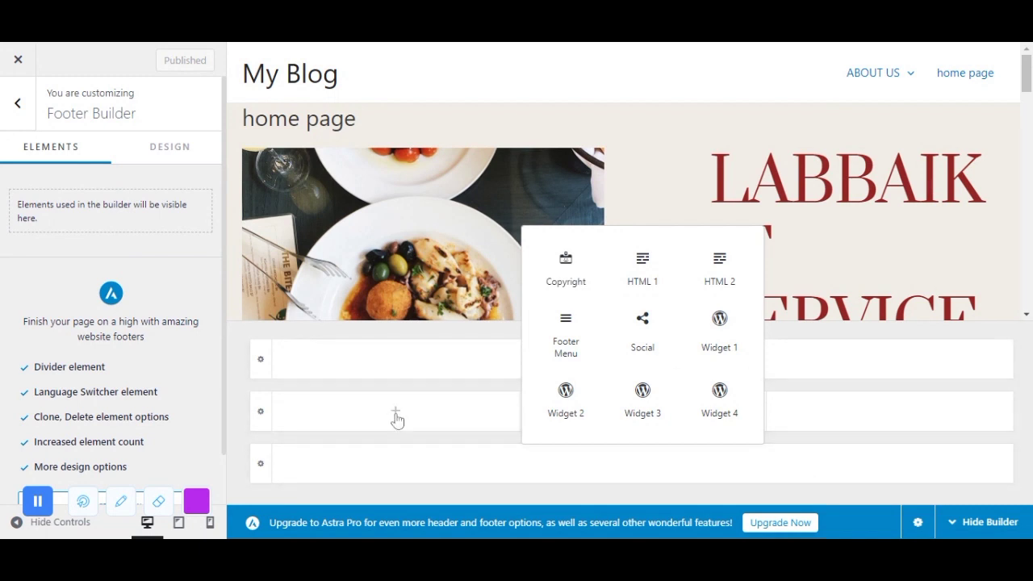
scroll(811, 307, "down", 3)
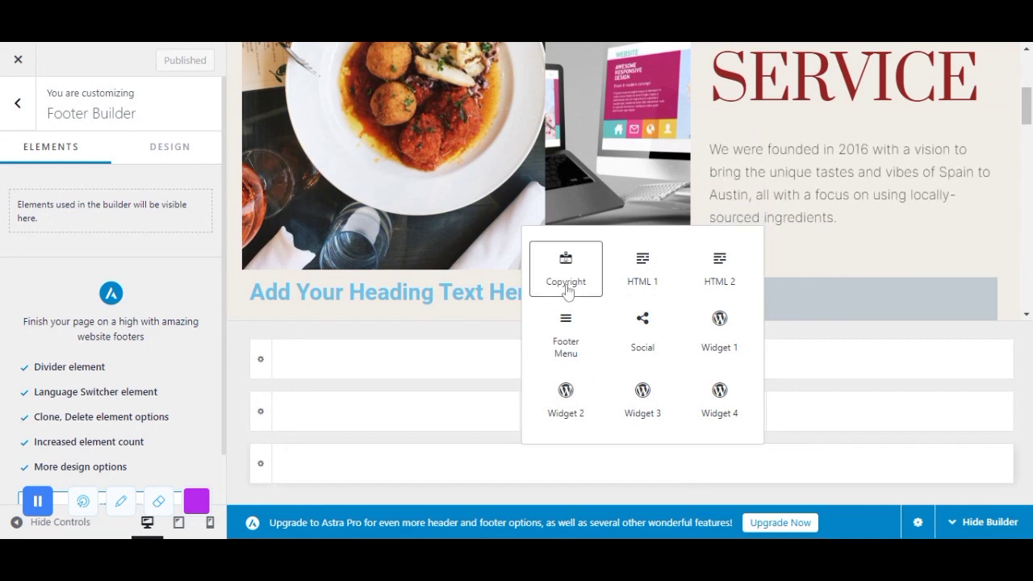
left_click(565, 278)
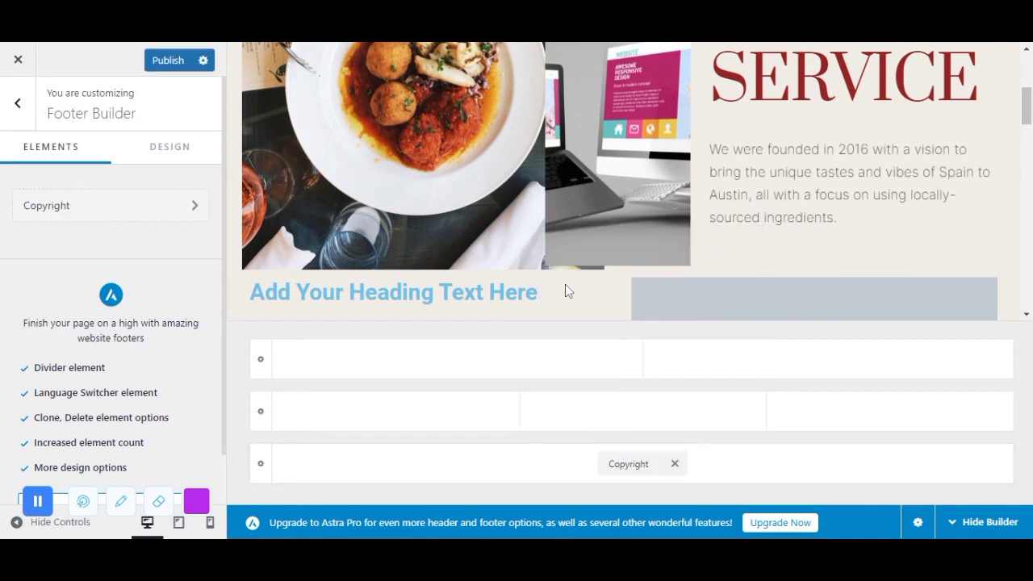
Fill the footer's middle row with Social in the centre column, HTML 1 in the first and HTML 2 in the last.
left_click(641, 419)
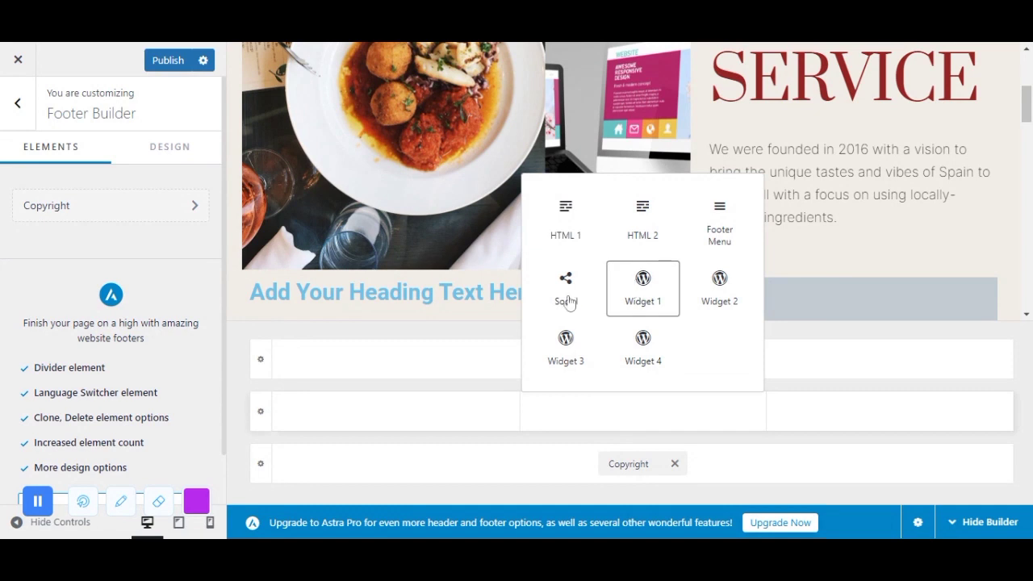
left_click(545, 305)
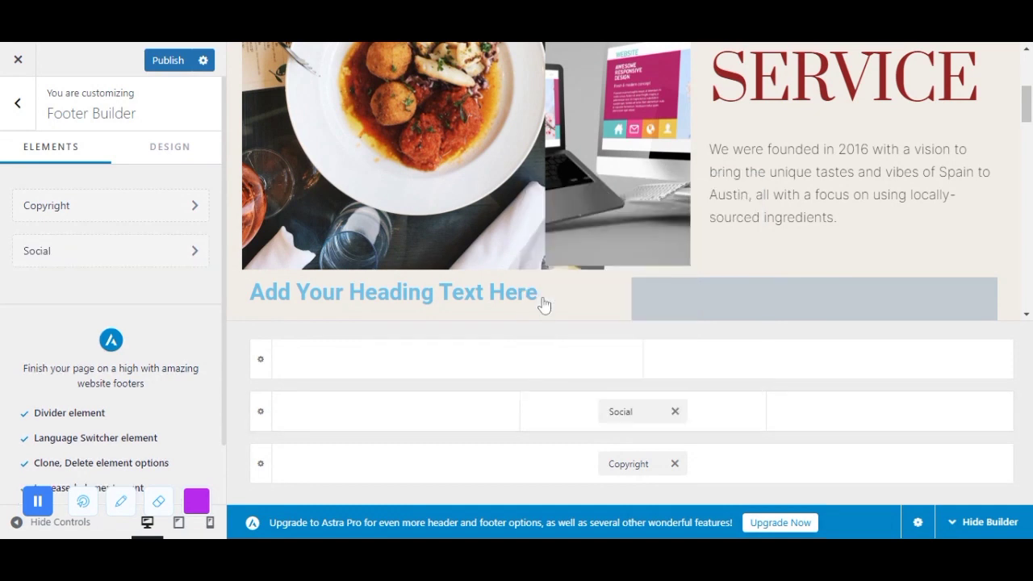
left_click(438, 412)
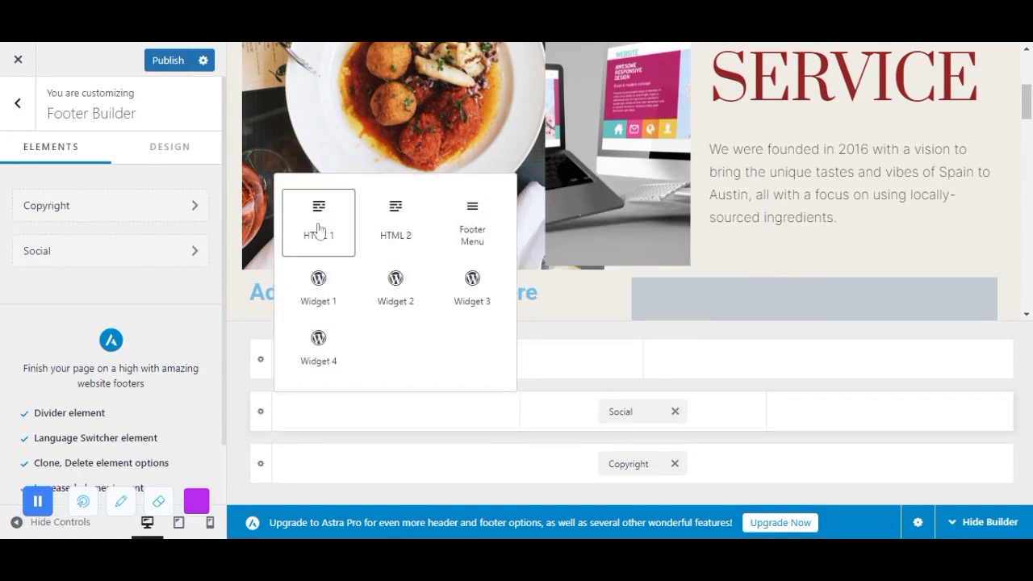
left_click(318, 230)
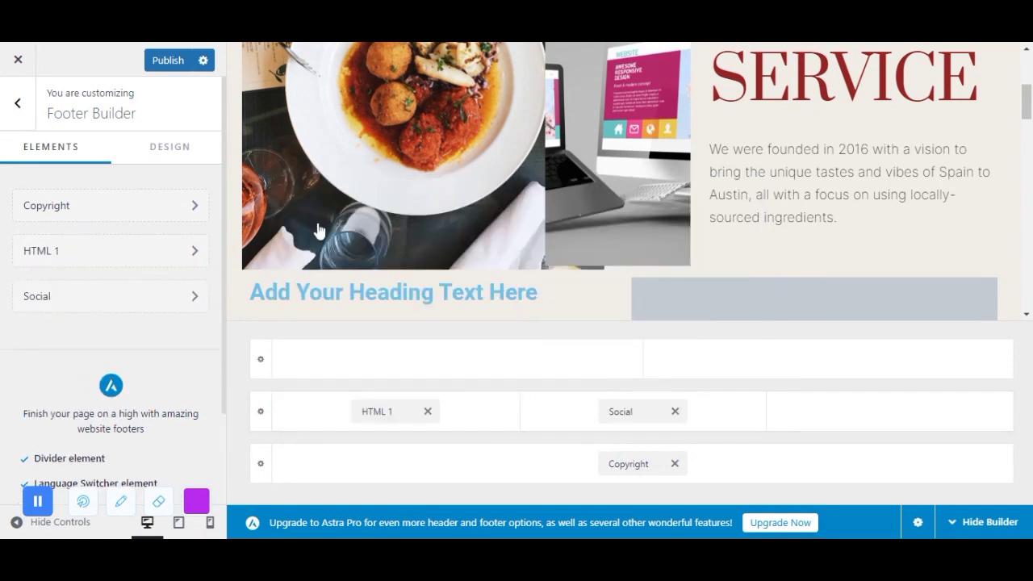
left_click(844, 415)
left_click(816, 274)
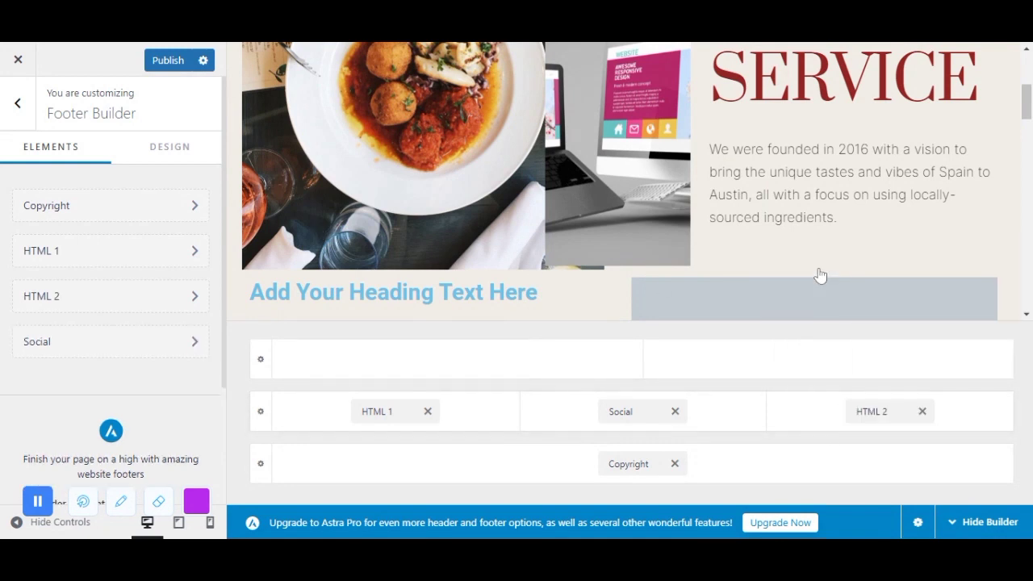
Add Widget 1 to the first column and Widget 2 to the second column of the footer's top row.
left_click(484, 367)
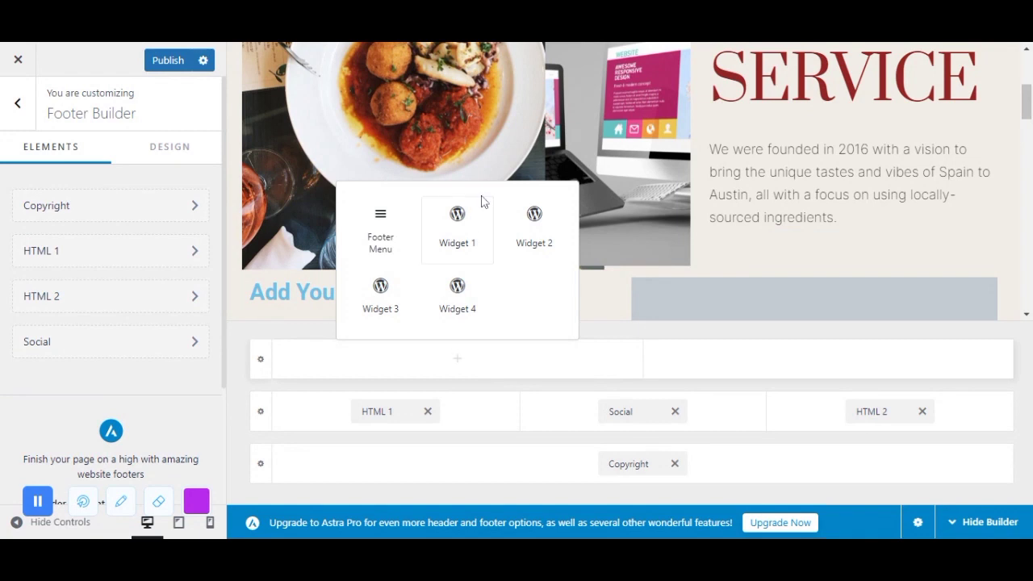
left_click(458, 219)
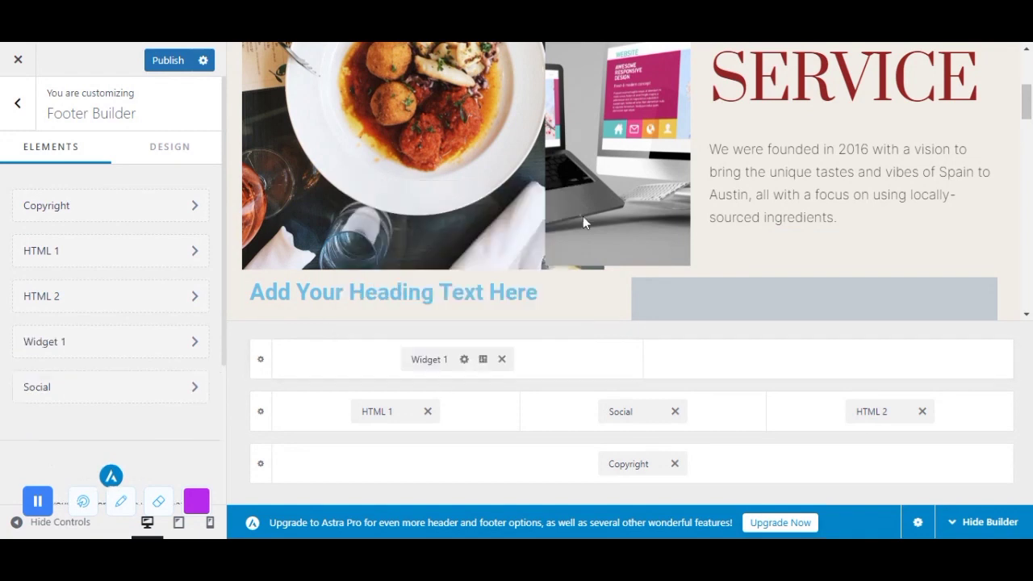
left_click(787, 357)
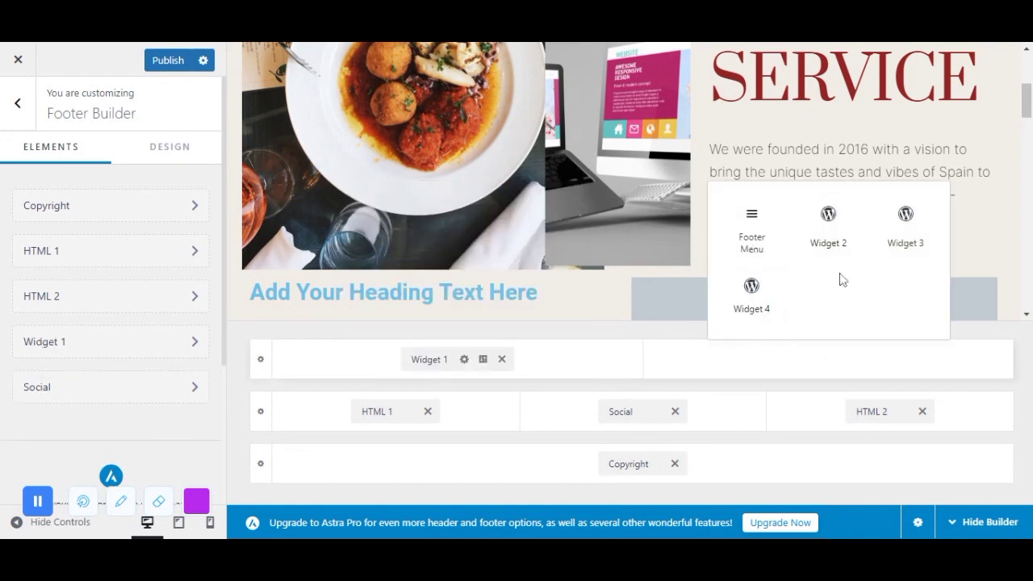
left_click(829, 217)
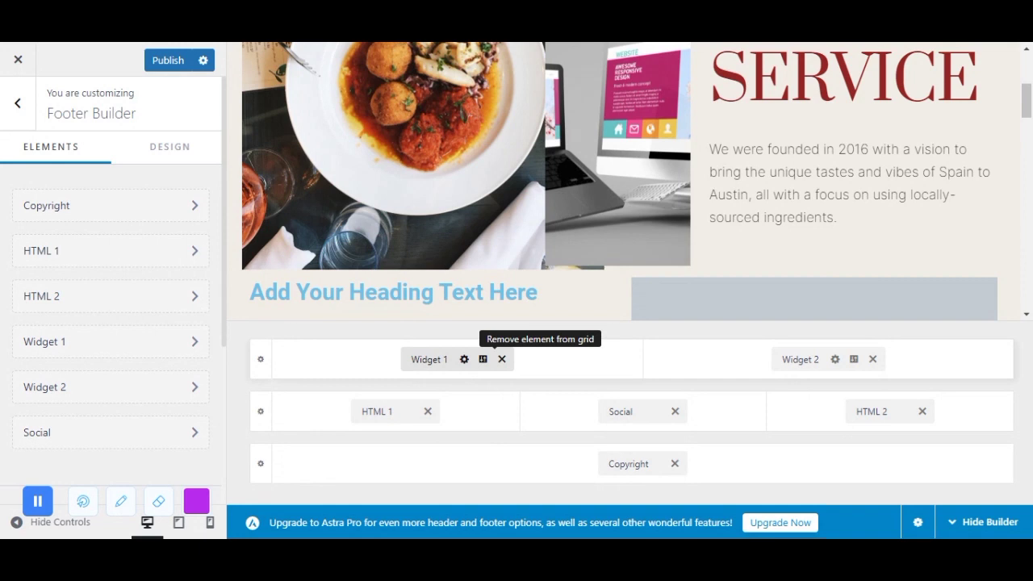
Remove both widgets from the footer's top row and replace HTML 1 with Footer Menu in the middle row.
left_click(501, 359)
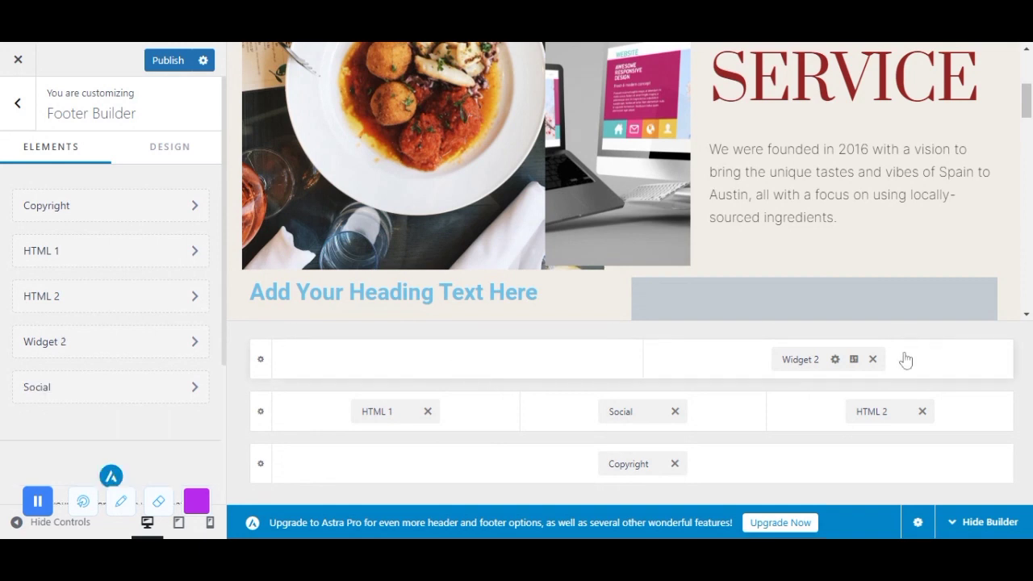
left_click(873, 360)
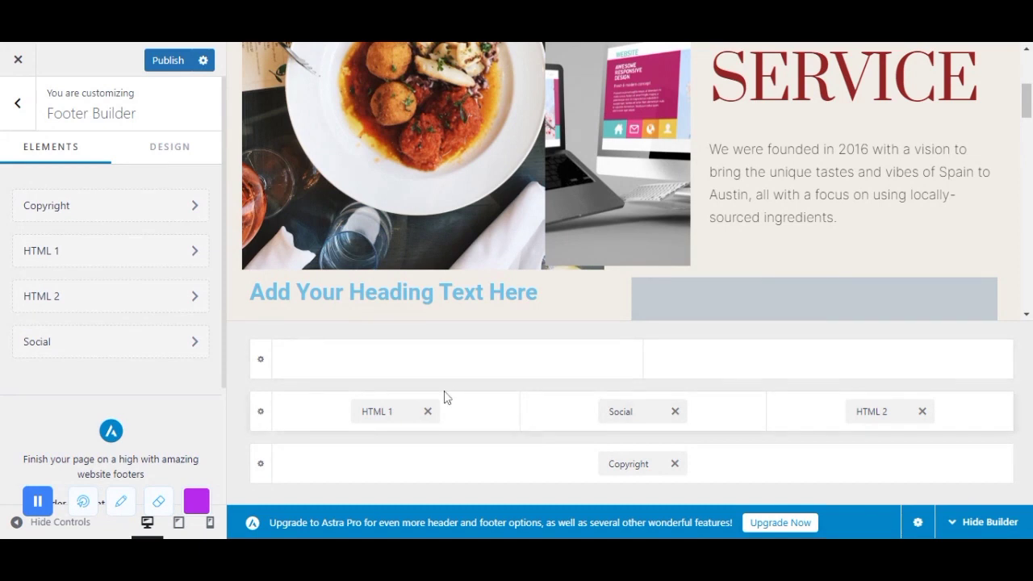
left_click(428, 411)
left_click(418, 417)
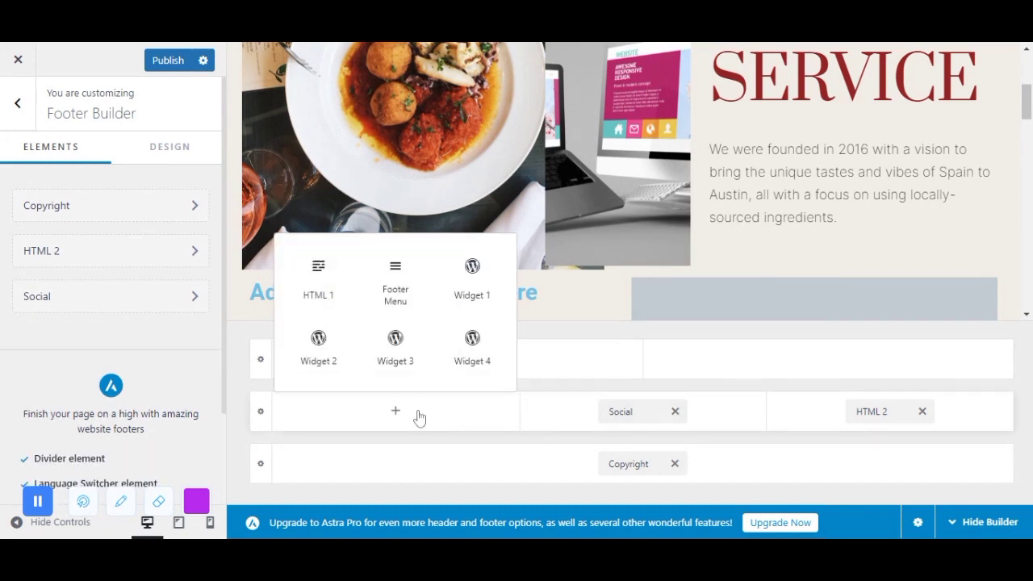
left_click(385, 283)
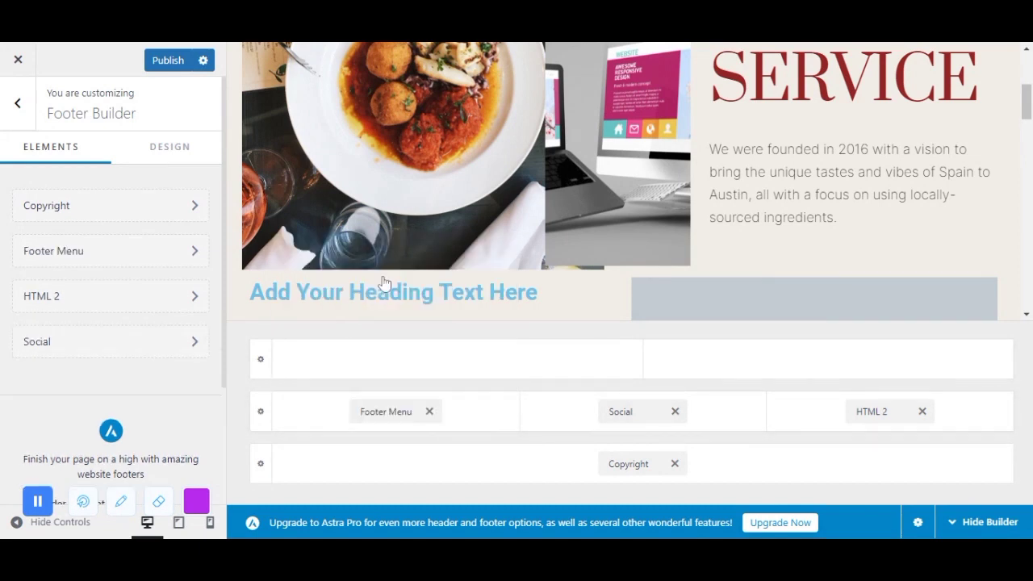
Remove the Footer Menu, Social and HTML 2 elements from the footer's middle row.
left_click(429, 411)
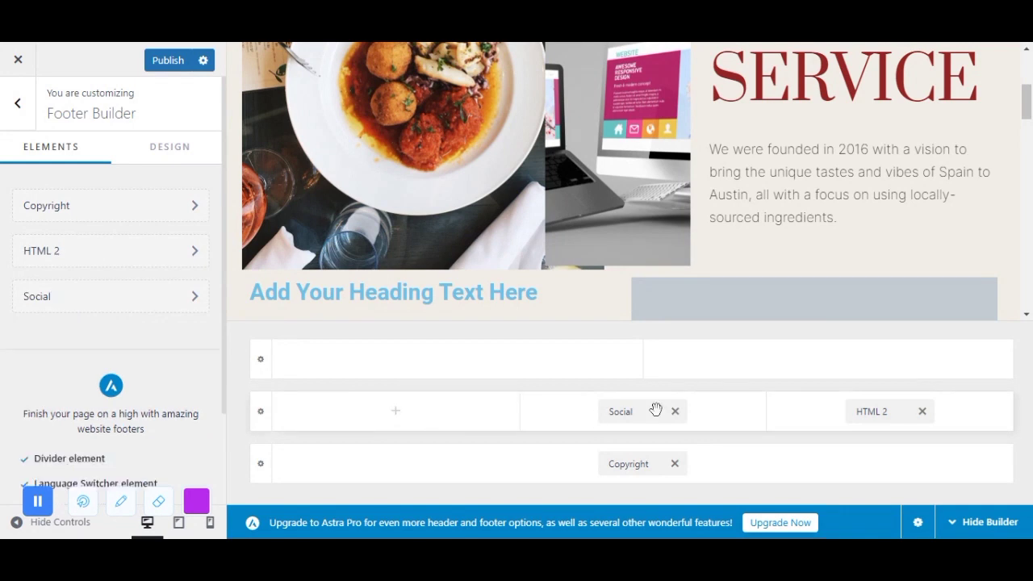
left_click(675, 411)
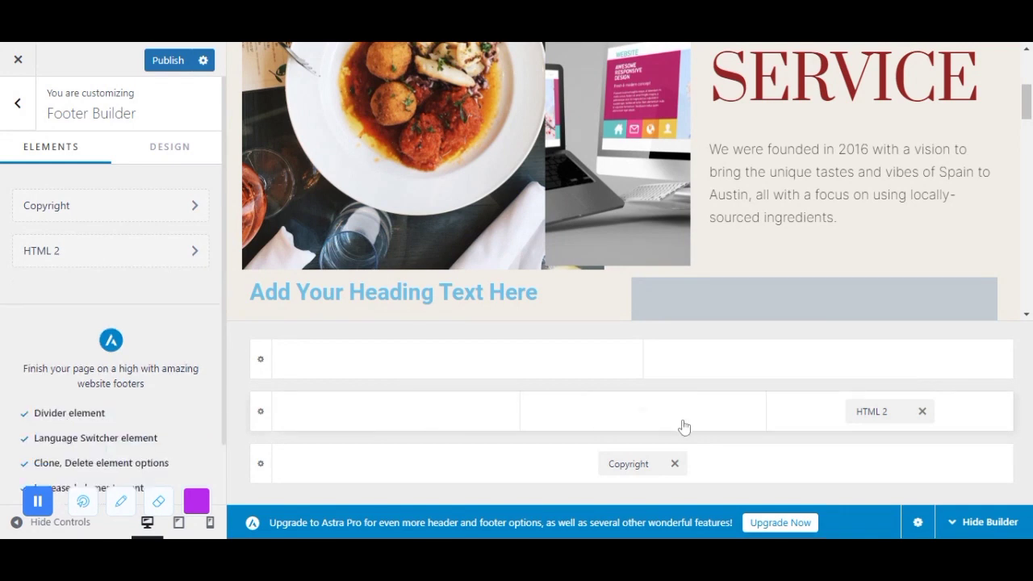
left_click(922, 411)
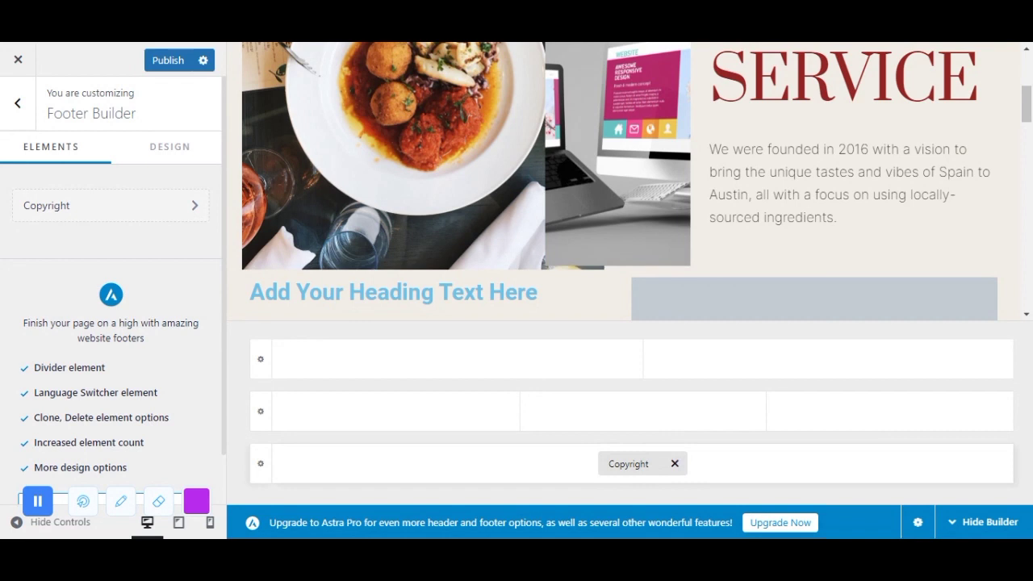
Edit the Copyright element's text, replacing theme_author inside the brackets after "Powered by" with labbaikian.
left_click(626, 463)
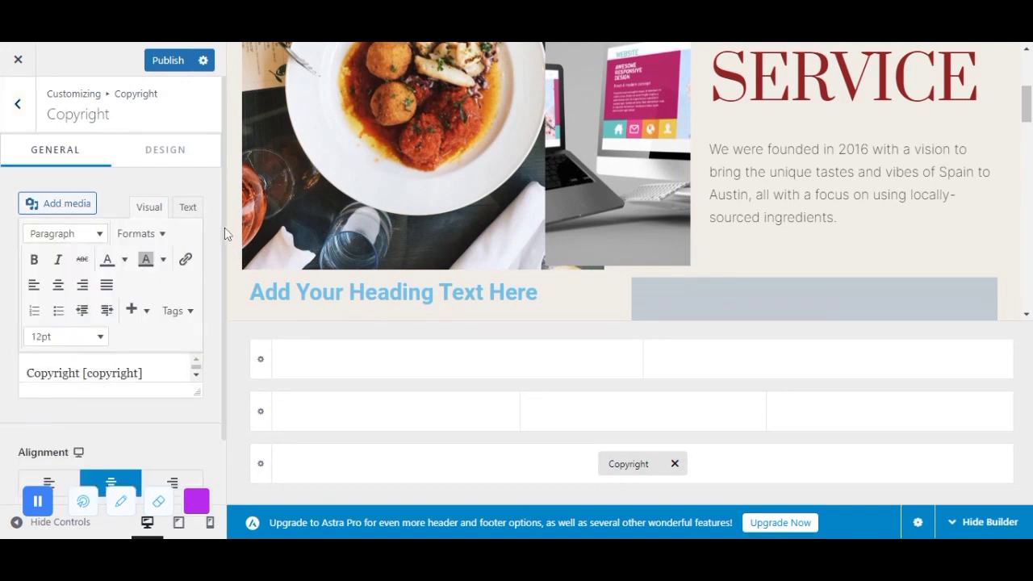
scroll(220, 268, "down", 1)
left_click(195, 305)
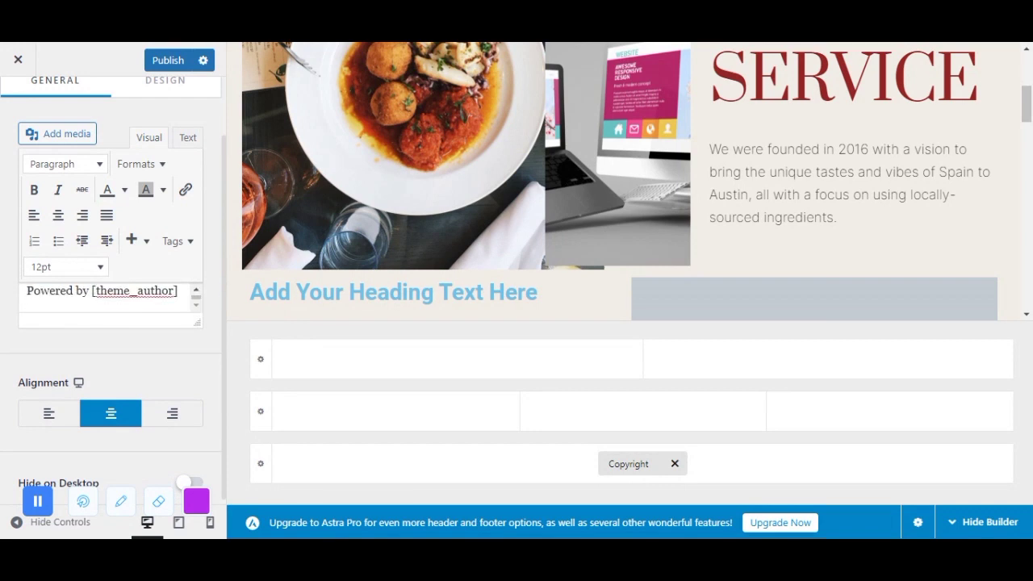
triple_click(174, 290)
left_click(174, 291)
left_click_drag(96, 291, 174, 290)
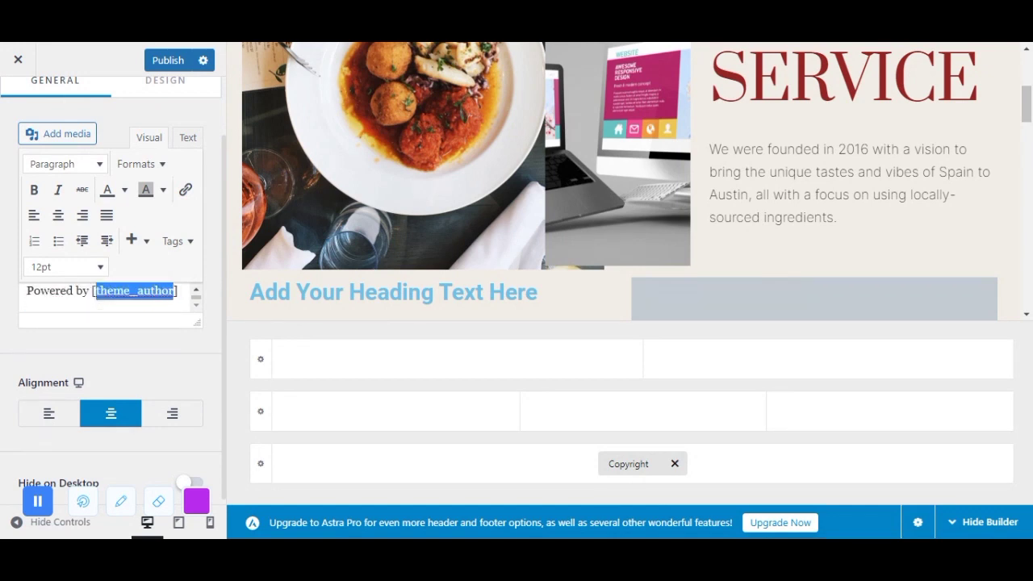
type("labba")
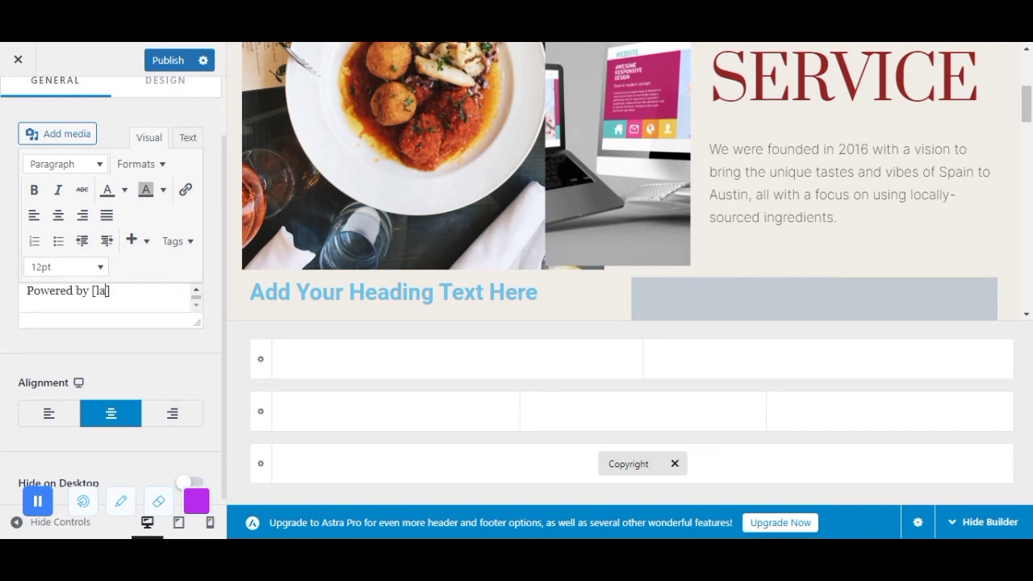
type("ikian")
Publish the footer change and check the copyright line at the bottom of the live home page.
left_click(168, 61)
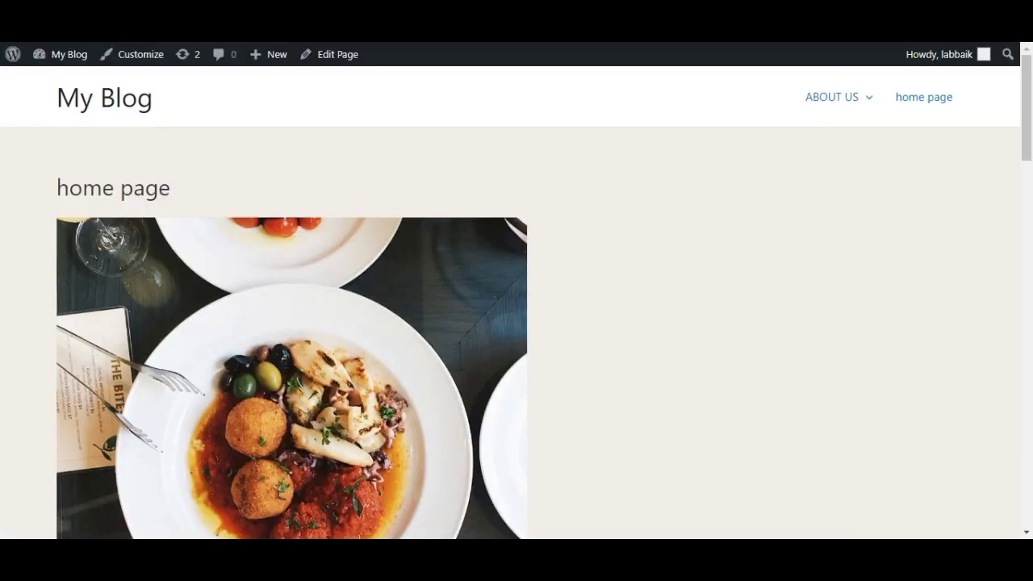
left_click_drag(1026, 125, 1027, 491)
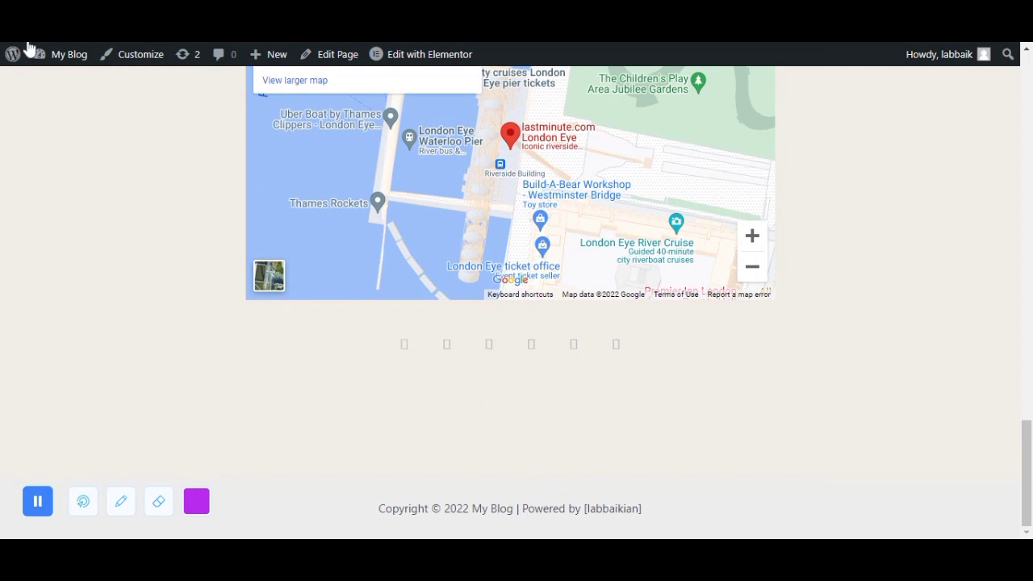
Go from the live page to the WordPress admin and open the page for adding new plugins.
mouse_move(15, 60)
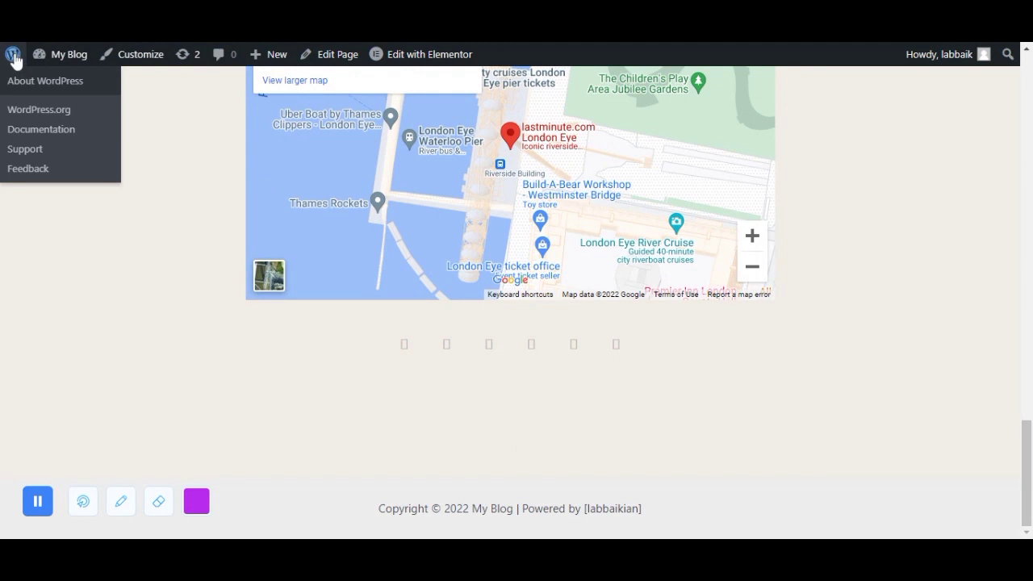
left_click(14, 60)
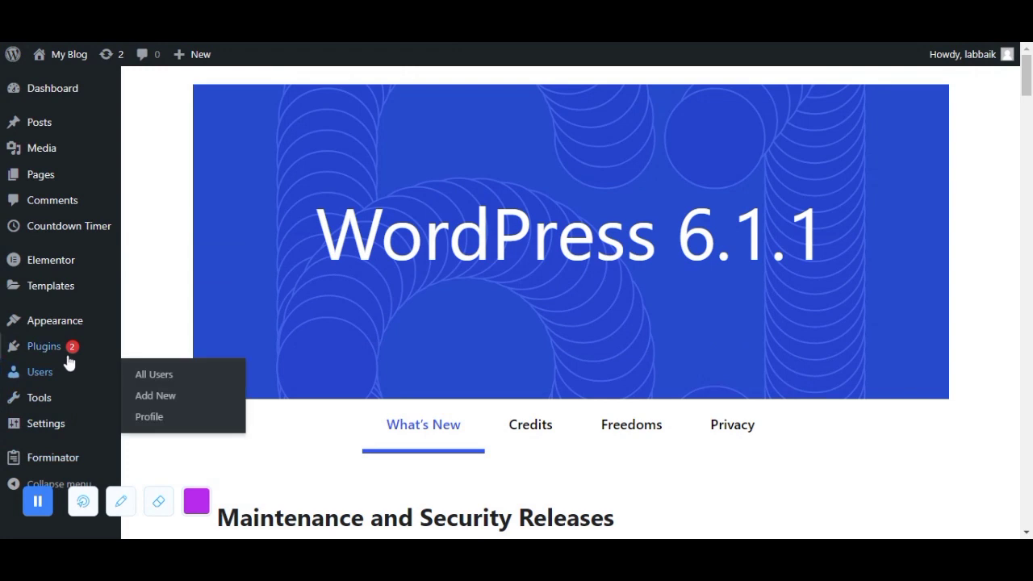
mouse_move(69, 348)
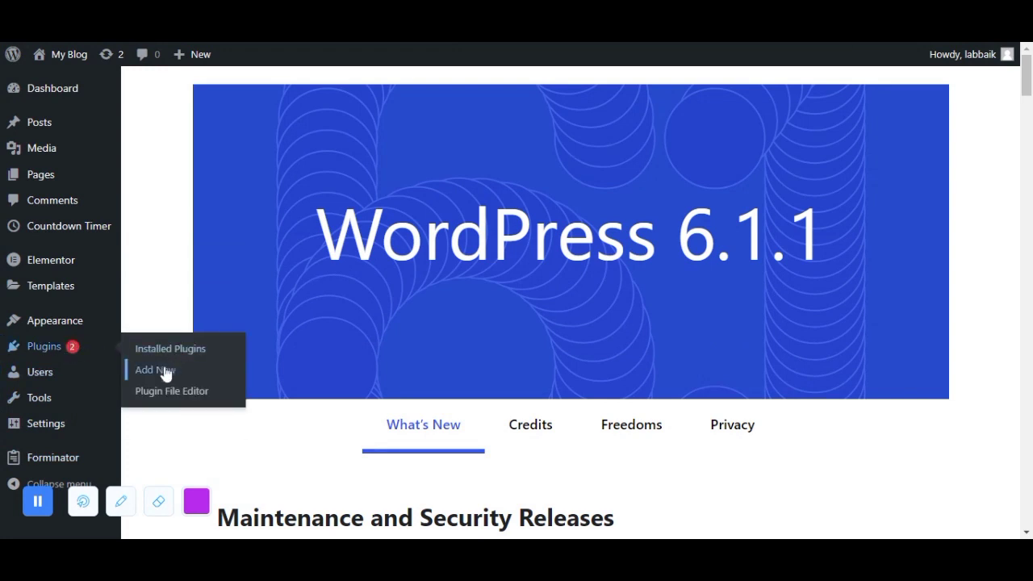
left_click(165, 374)
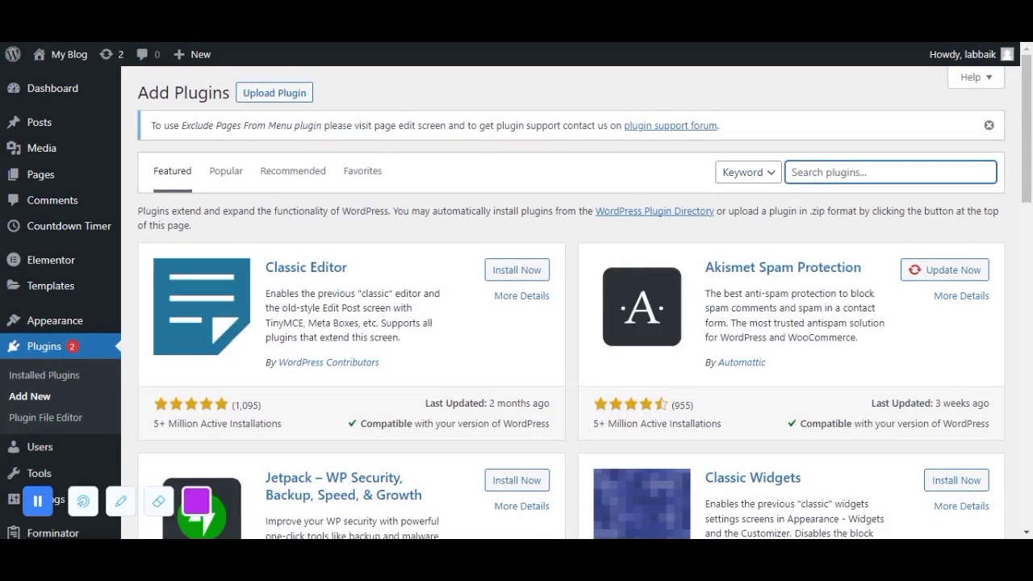
Search the plugin directory for "visualize footer credit remover".
type("visulize ")
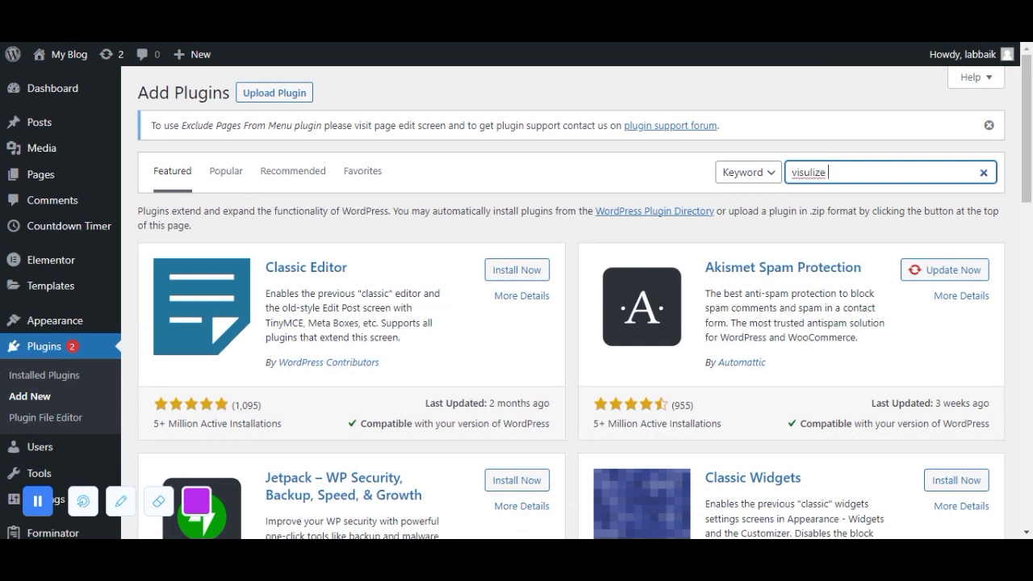
type("footer credi")
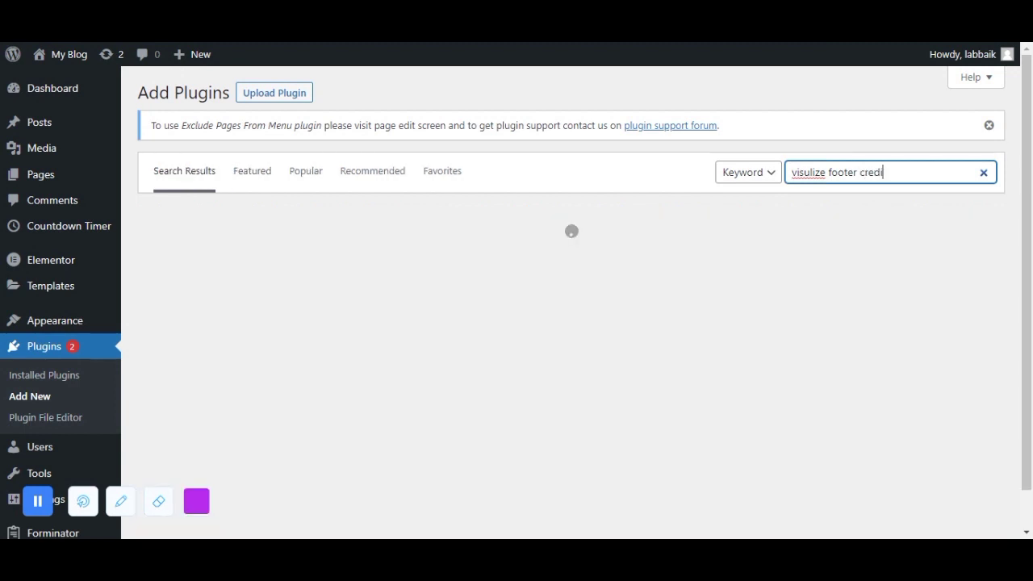
type("t remover")
left_click(811, 172)
type("a")
left_click(934, 171)
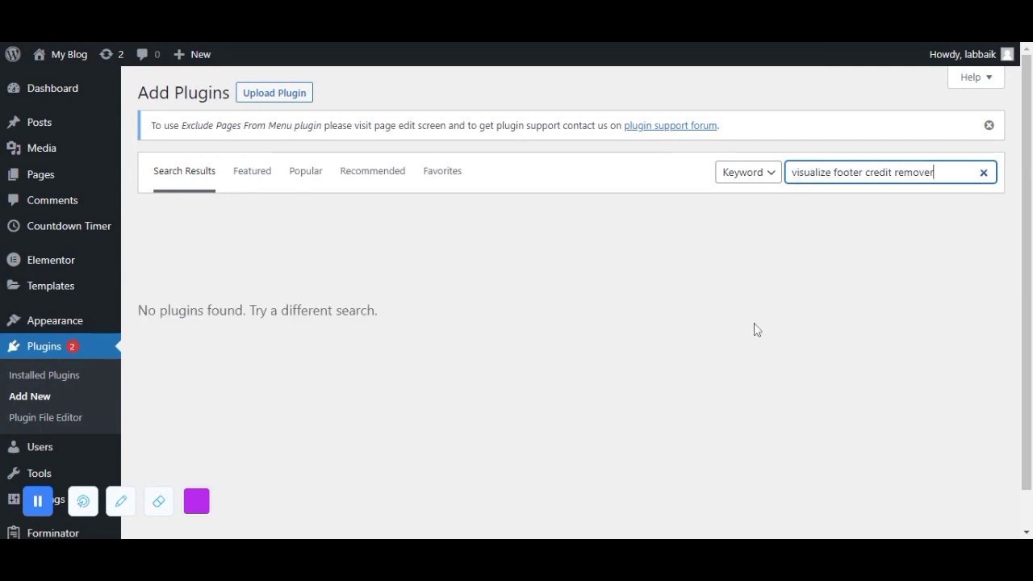
left_click(28, 506)
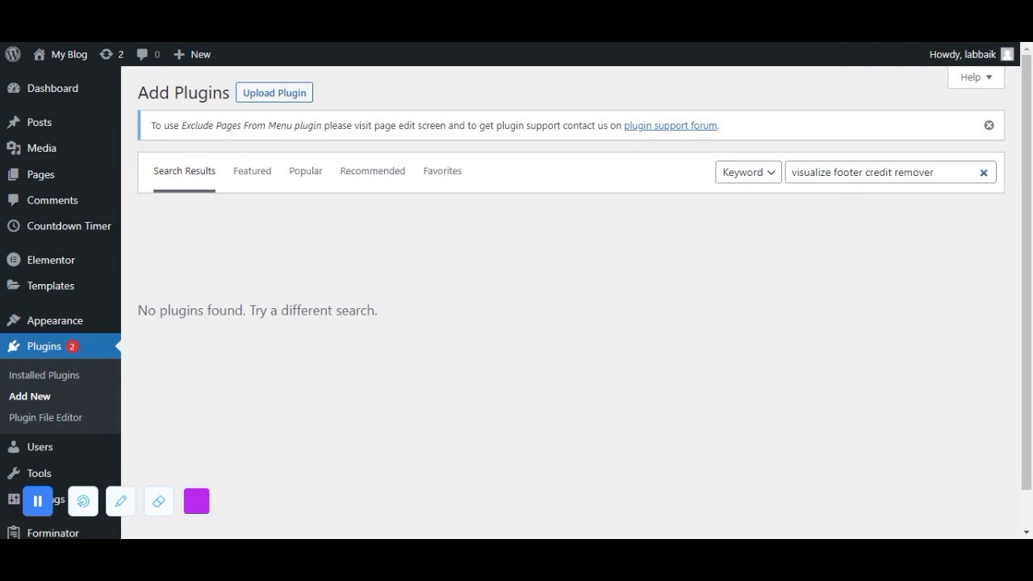
Correct the plugin search to "visual footer credit remover", and install and activate the Visual Footer Credit Remover plugin by Upwerd LLC.
left_click(831, 172)
key("BackSpace")
key("BackSpace")
key("BackSpace")
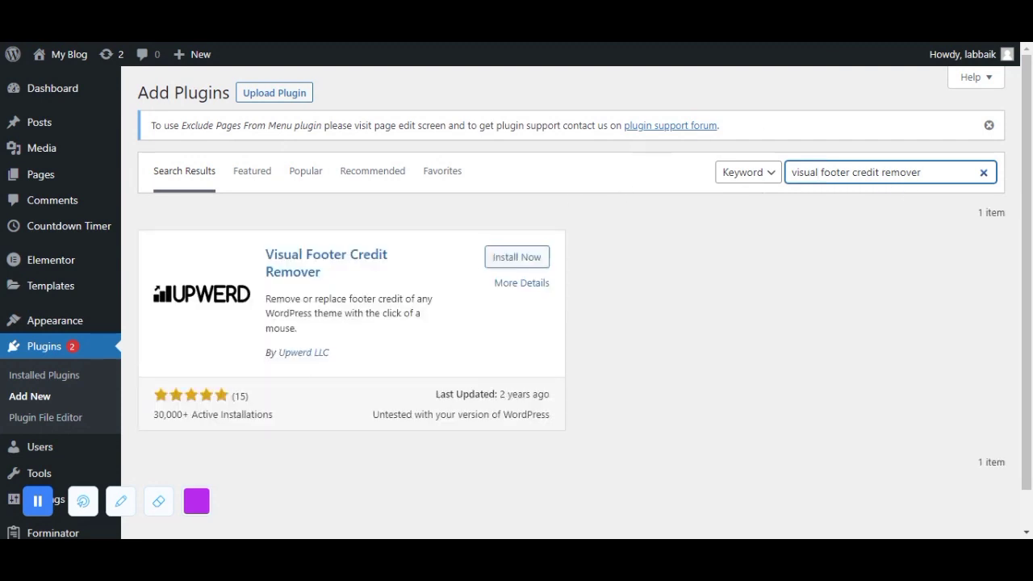
left_click(520, 263)
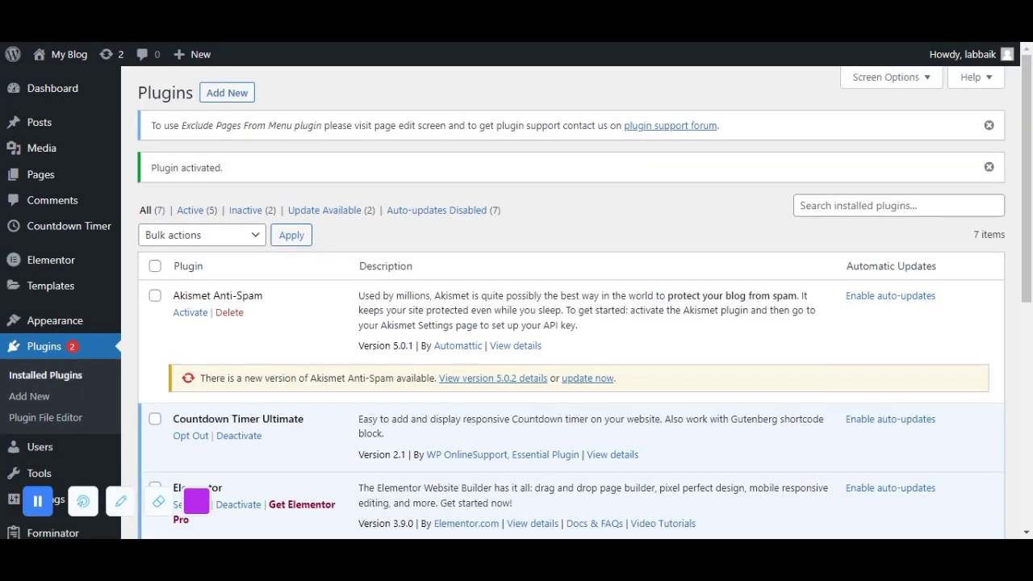
Open the Visual Footer Credit Remover tool from the WordPress admin.
scroll(1011, 292, "down", 3)
scroll(1011, 292, "down", 1)
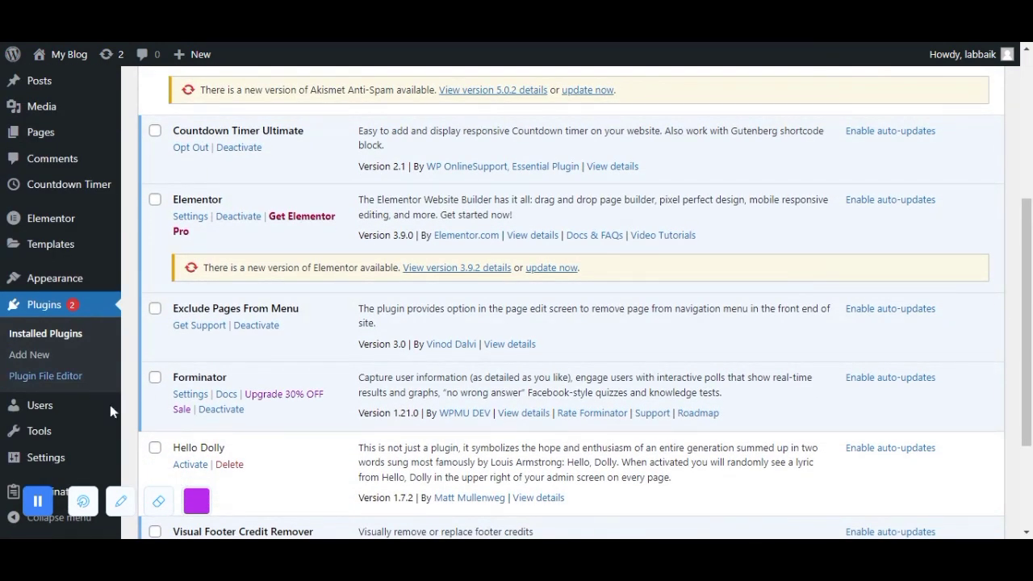
mouse_move(77, 436)
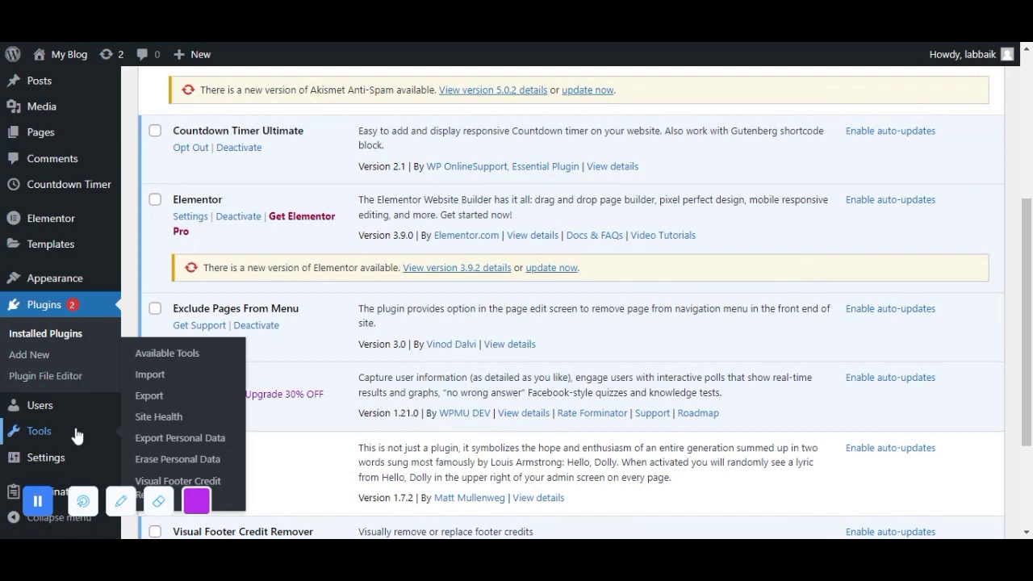
left_click(77, 434)
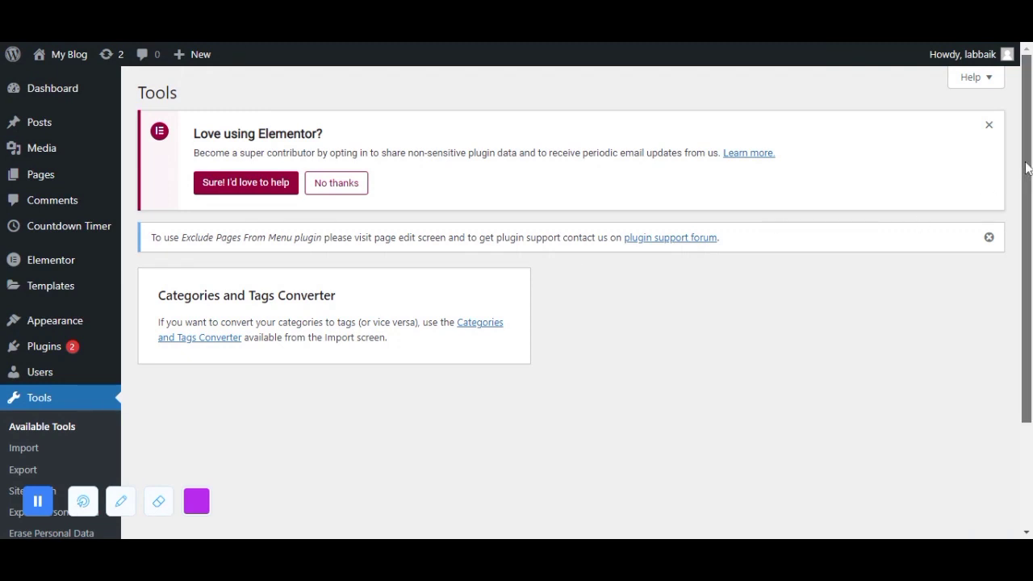
left_click_drag(1025, 166, 1011, 307)
mouse_move(103, 472)
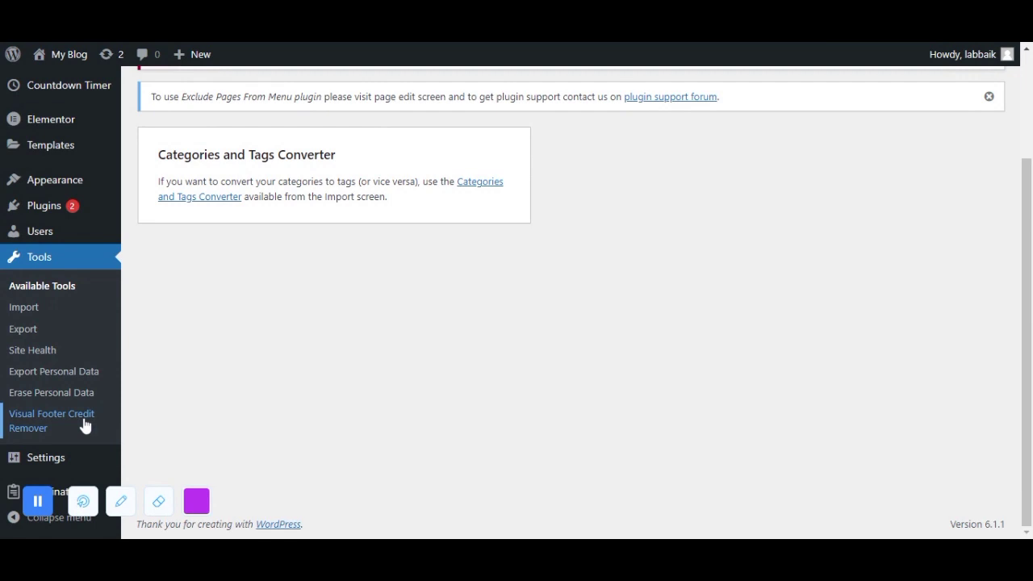
left_click(84, 425)
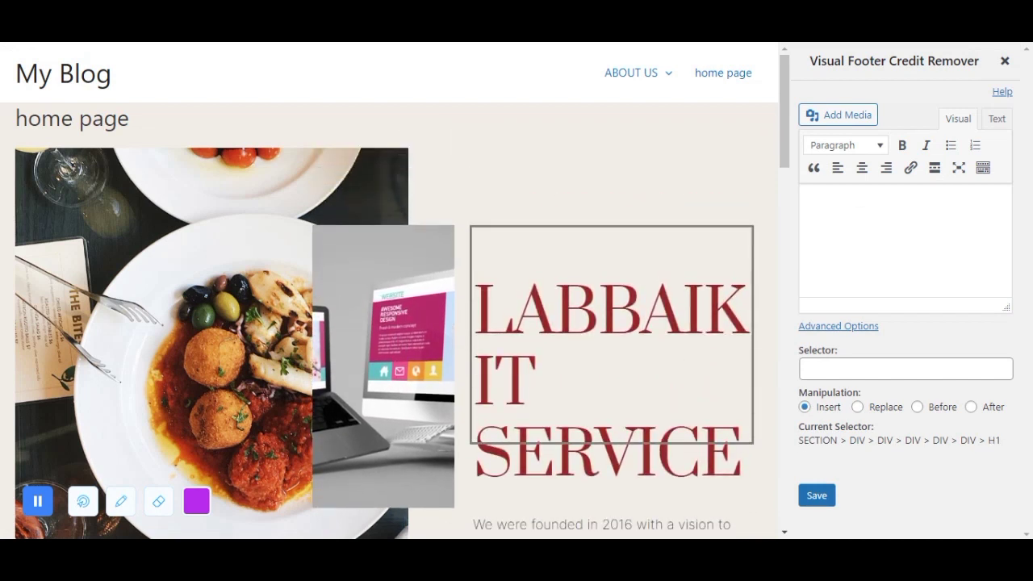
Pick the copyright line at the bottom of the page preview as the element whose text is removed, with Insert manipulation.
left_click(851, 261)
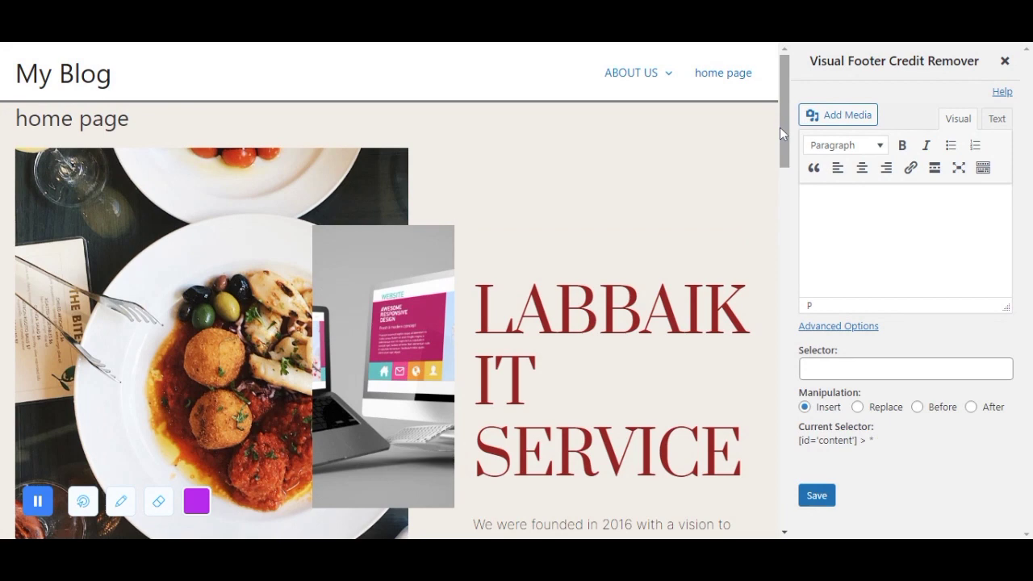
left_click_drag(781, 127, 775, 490)
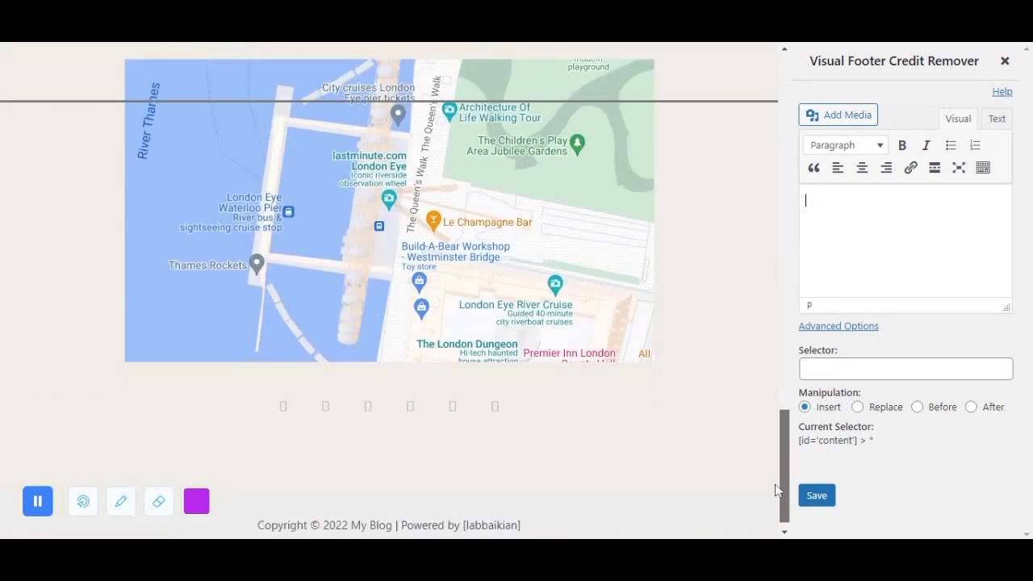
scroll(774, 484, "down", 1)
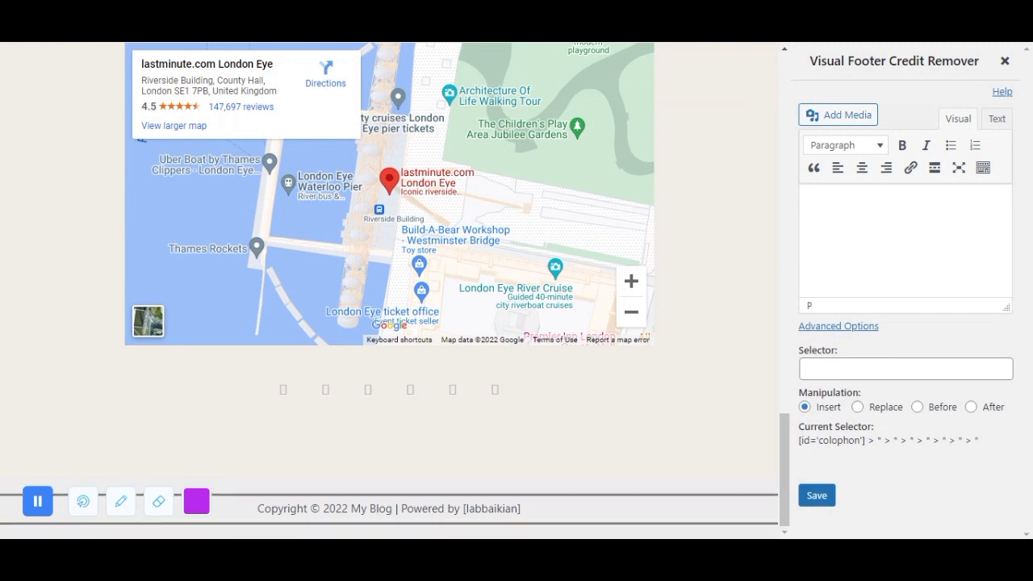
left_click(569, 506)
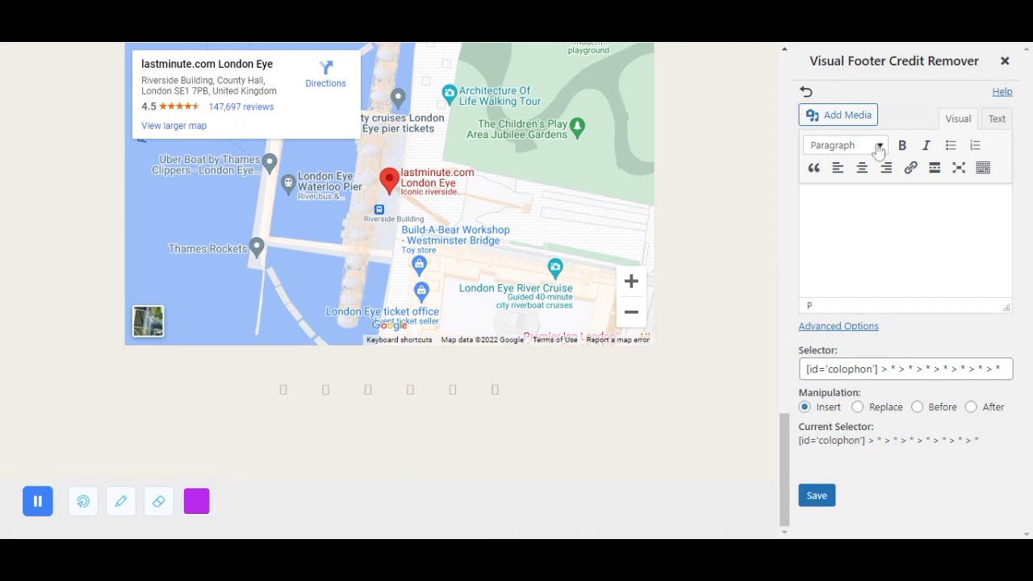
left_click(842, 232)
type("fgdgcfgcgcgctdrsrchfu6")
key("BackSpace")
key("BackSpace")
key("BackSpace")
key("BackSpace")
key("BackSpace")
key("BackSpace")
key("BackSpace")
key("BackSpace")
key("BackSpace")
key("BackSpace")
key("BackSpace")
key("BackSpace")
key("BackSpace")
key("BackSpace")
key("BackSpace")
key("BackSpace")
key("BackSpace")
key("BackSpace")
key("BackSpace")
key("BackSpace")
key("BackSpace")
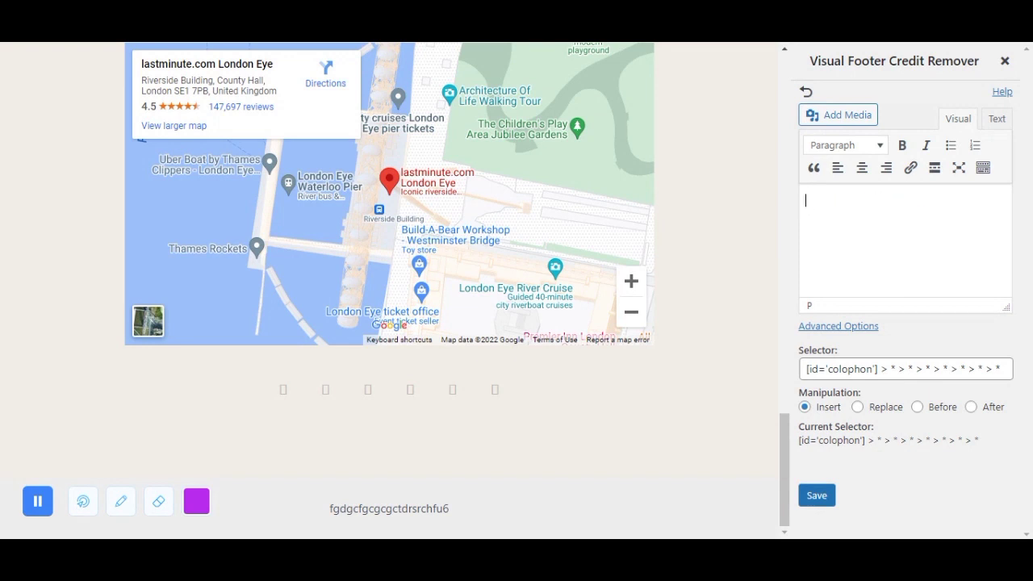
Enter "labbaikian" as the replacement text for the footer copyright line and save the change.
type("labb")
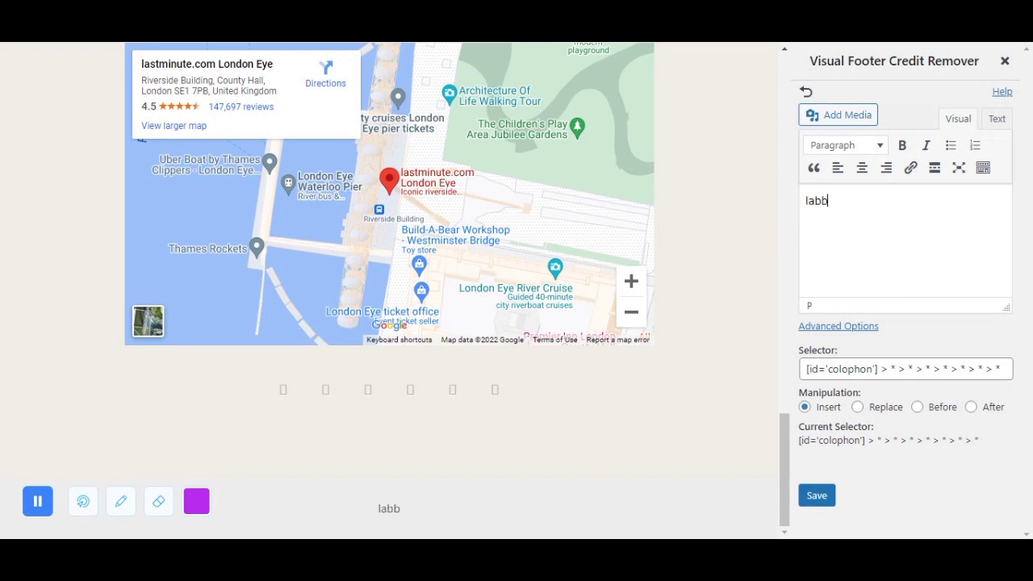
type("aikian")
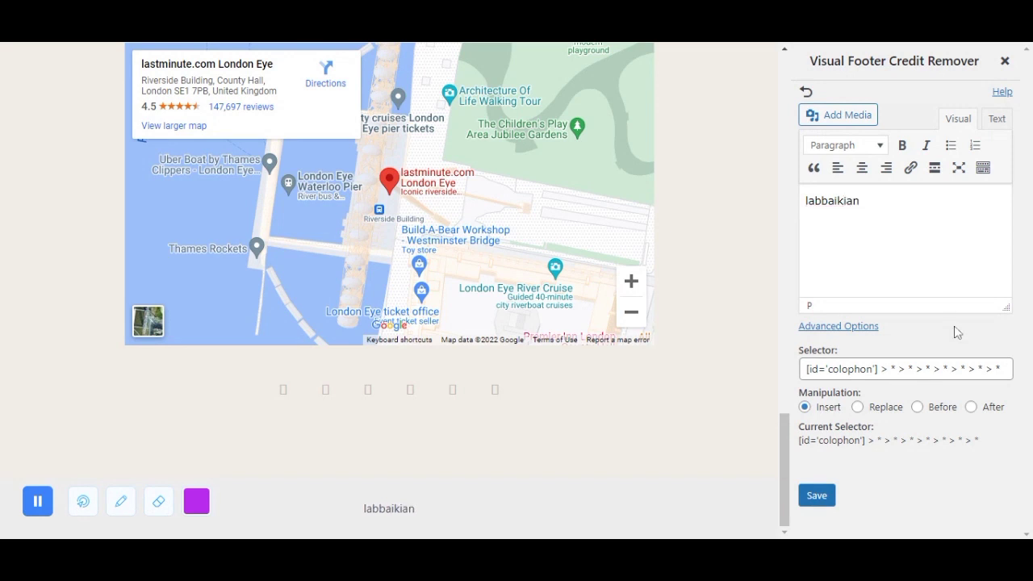
left_click(825, 502)
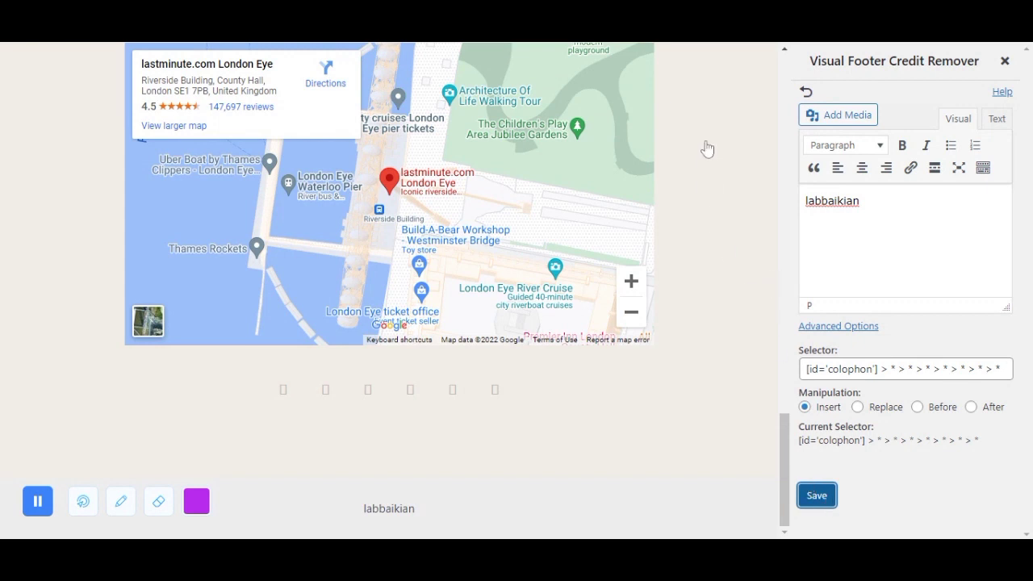
left_click(667, 118)
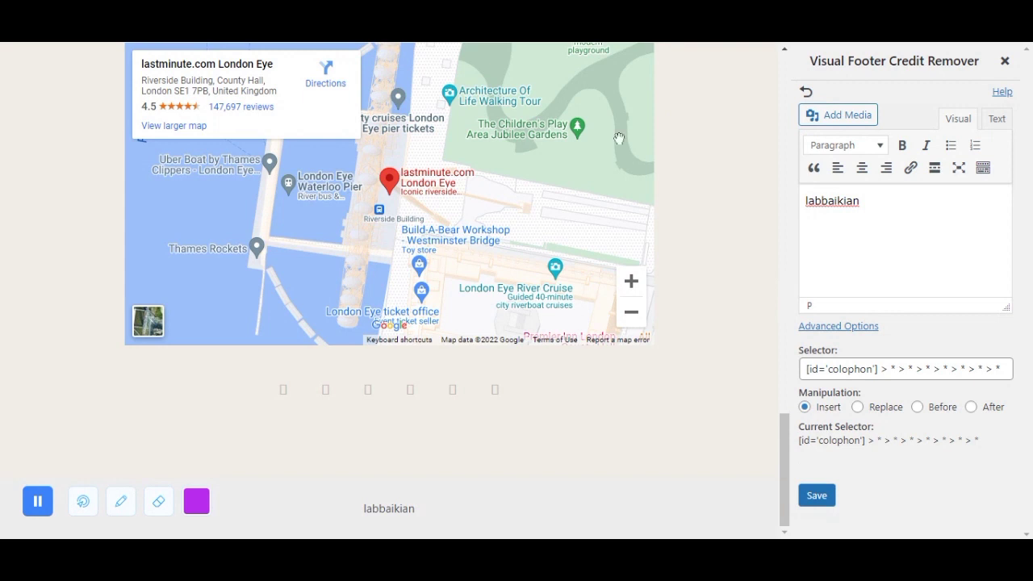